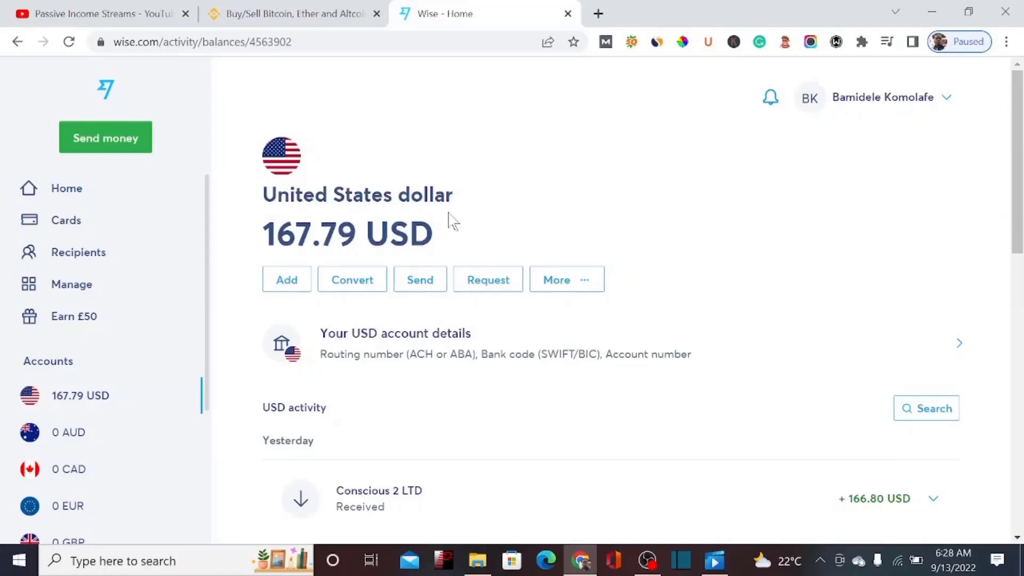
Highlight the 167.79 USD Wise balance and compare it with the Binance exchange page.
left_click_drag(447, 230, 265, 227)
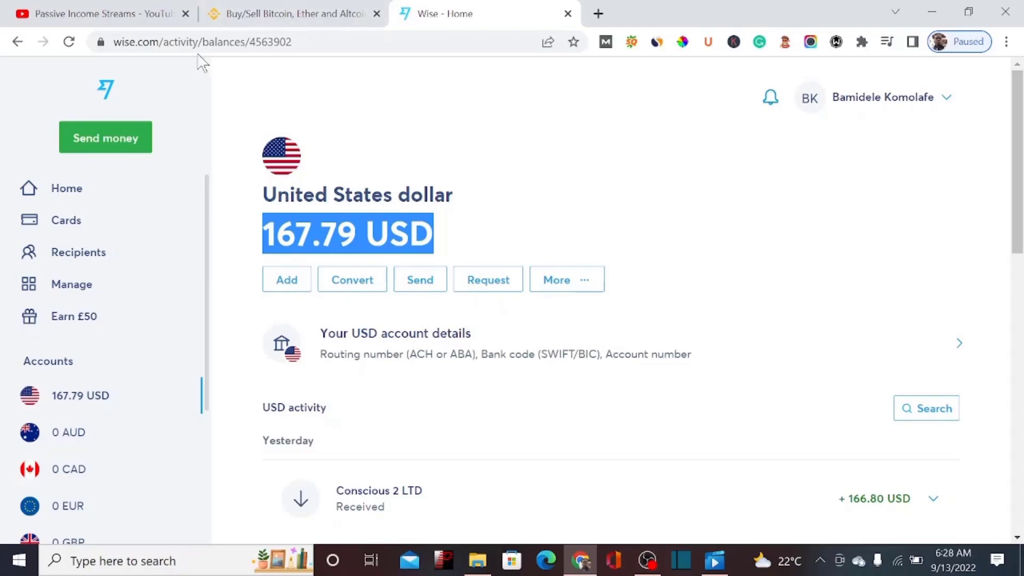
left_click(287, 14)
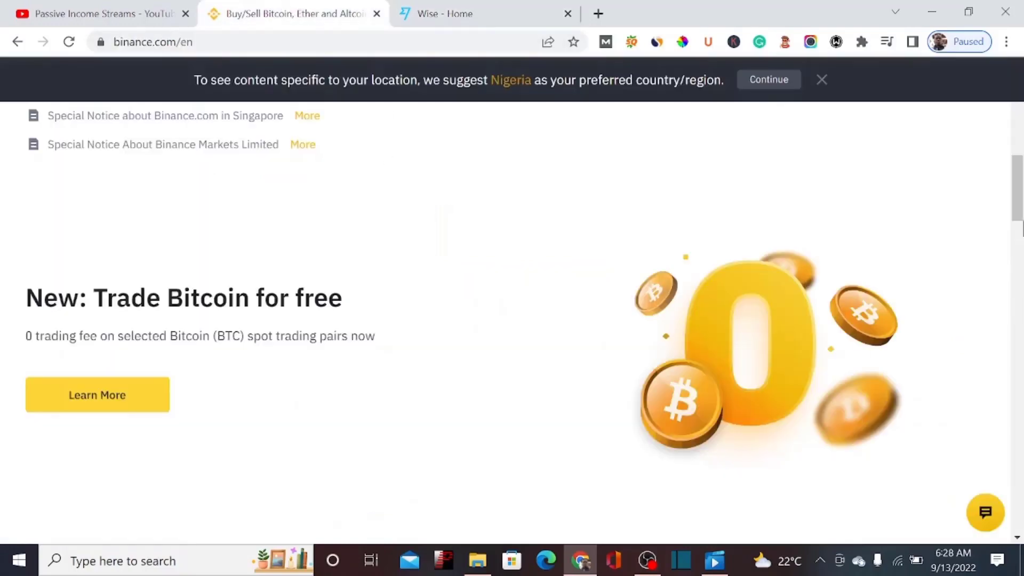
left_click_drag(1017, 183, 1015, 75)
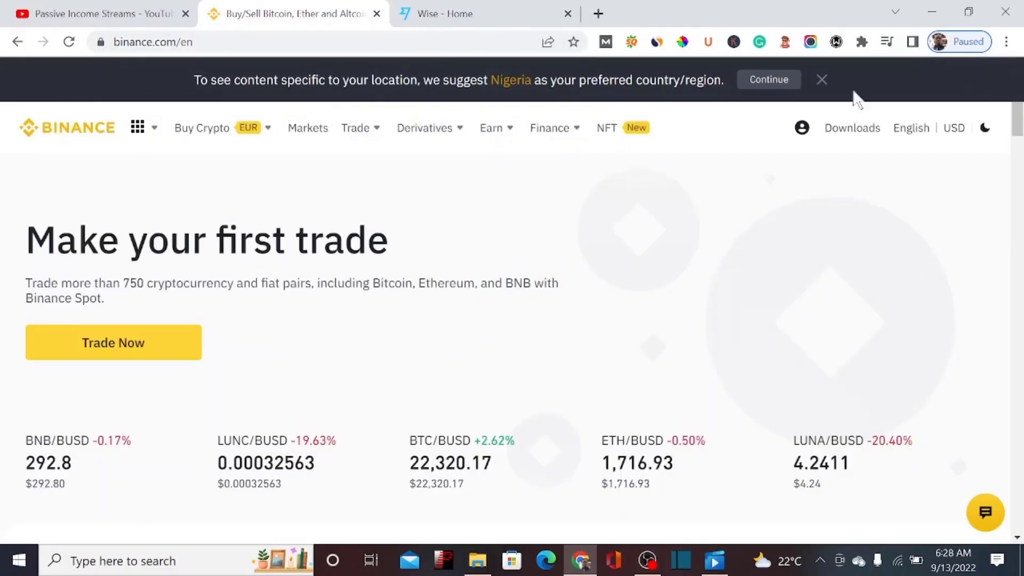
left_click(398, 12)
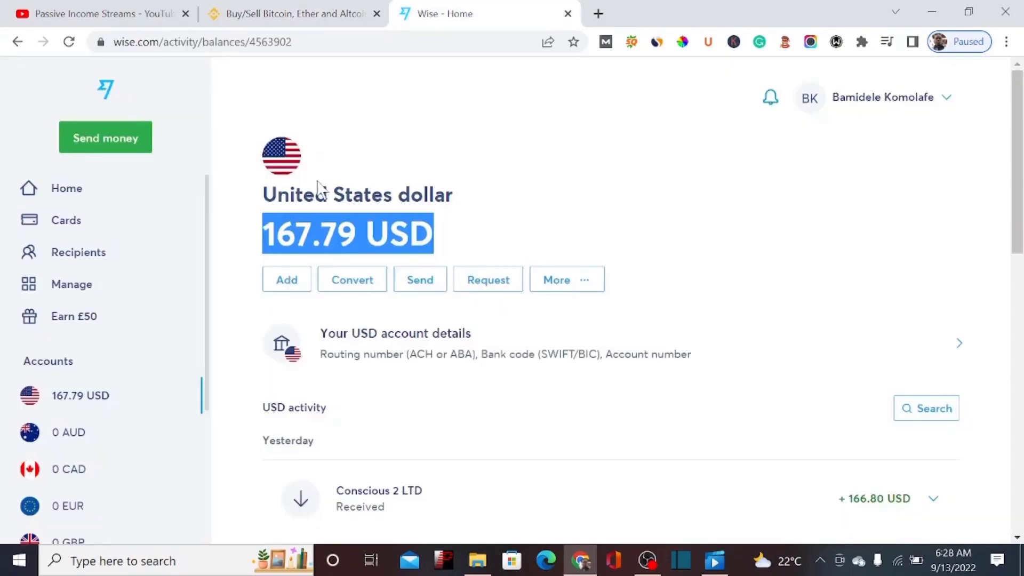
left_click(261, 9)
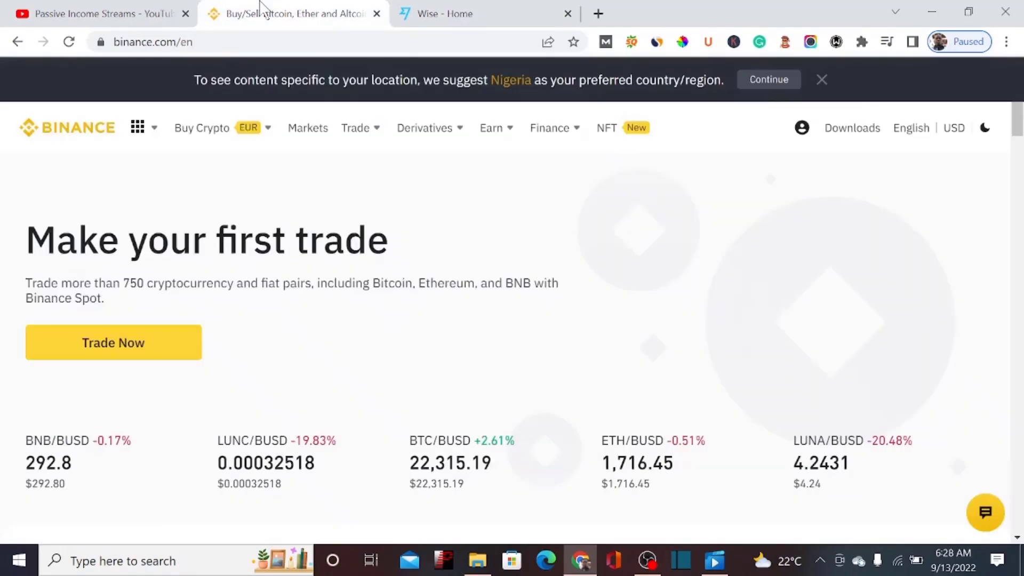
left_click(479, 9)
left_click(528, 177)
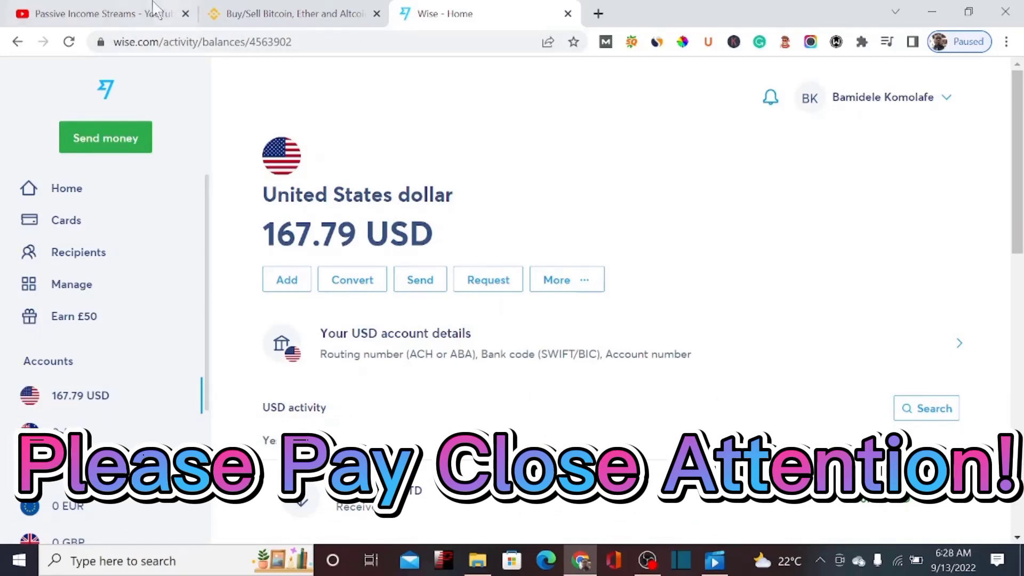
Check the Passive Income Streams YouTube tab, then return to the Binance home page's Trade menu.
left_click(112, 9)
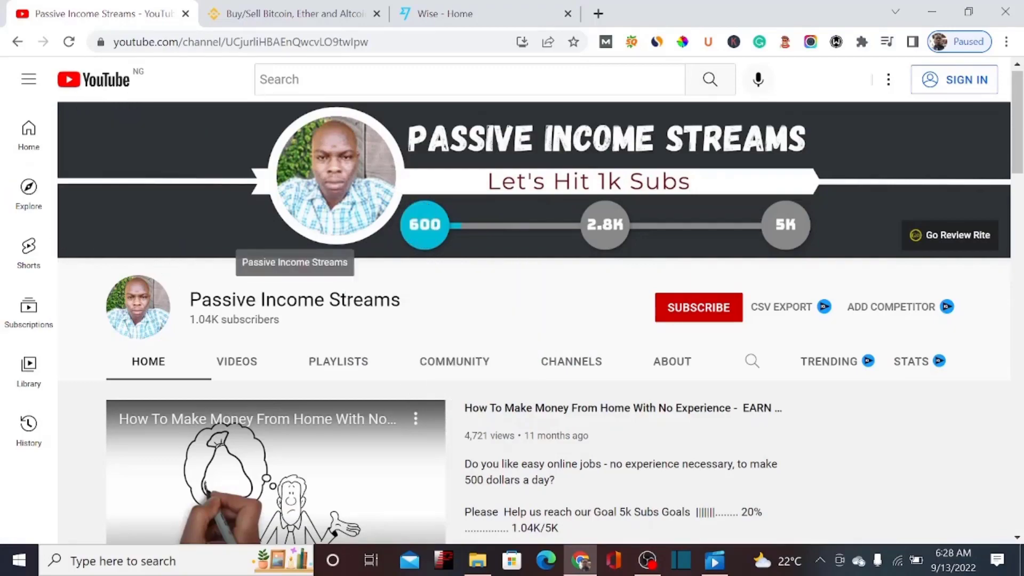
left_click_drag(1018, 141, 996, 364)
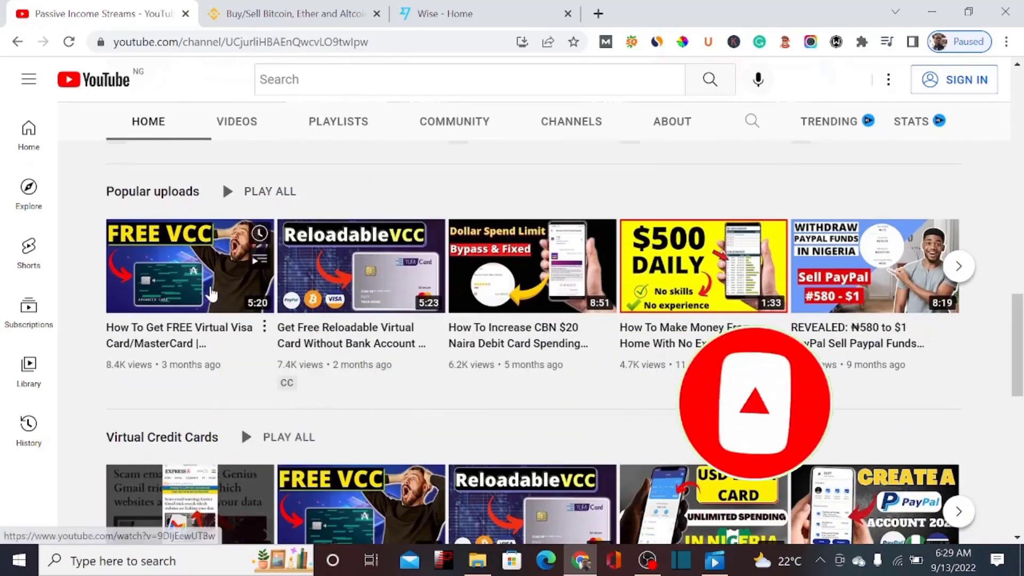
left_click(436, 13)
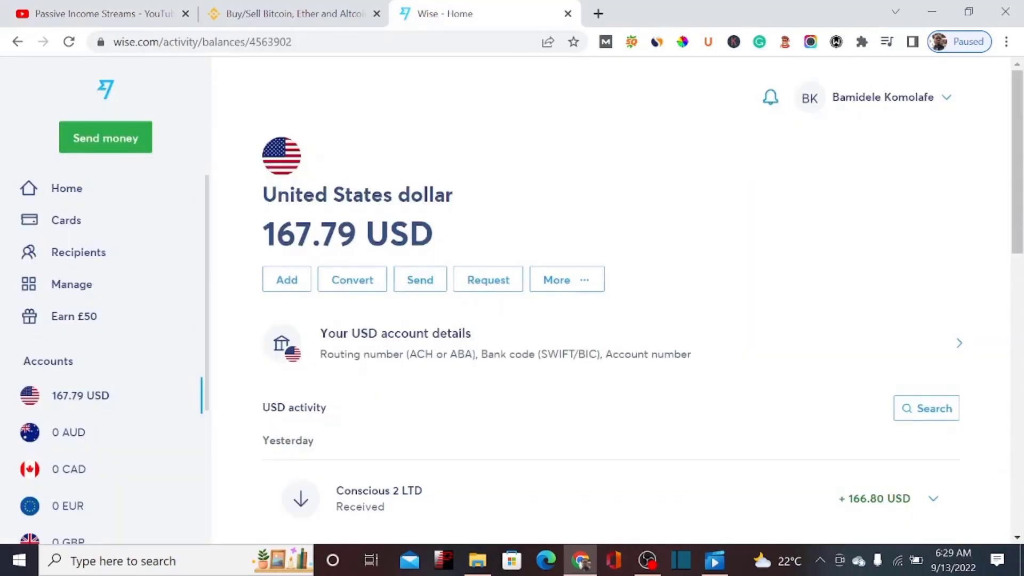
left_click(267, 8)
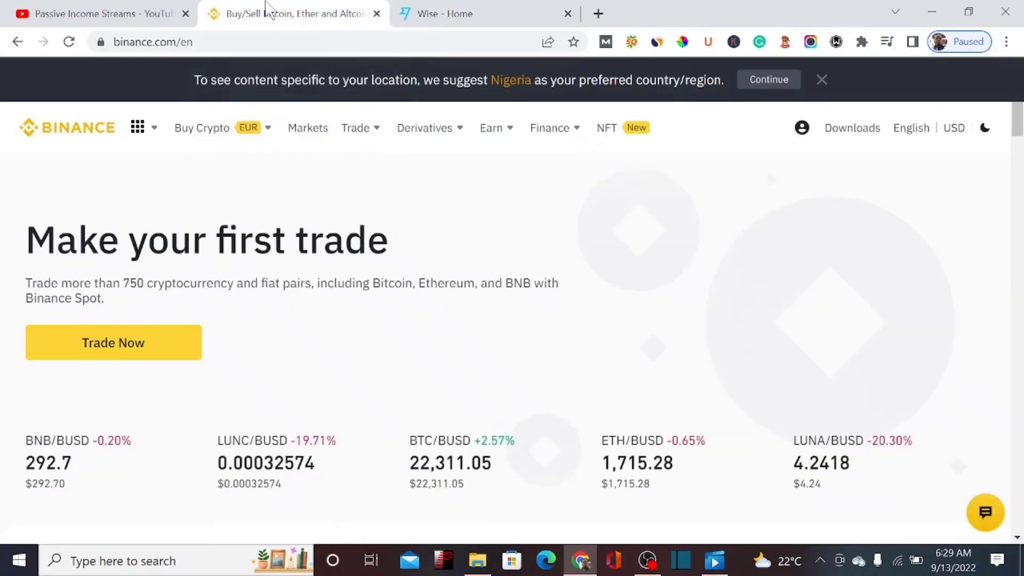
left_click(417, 10)
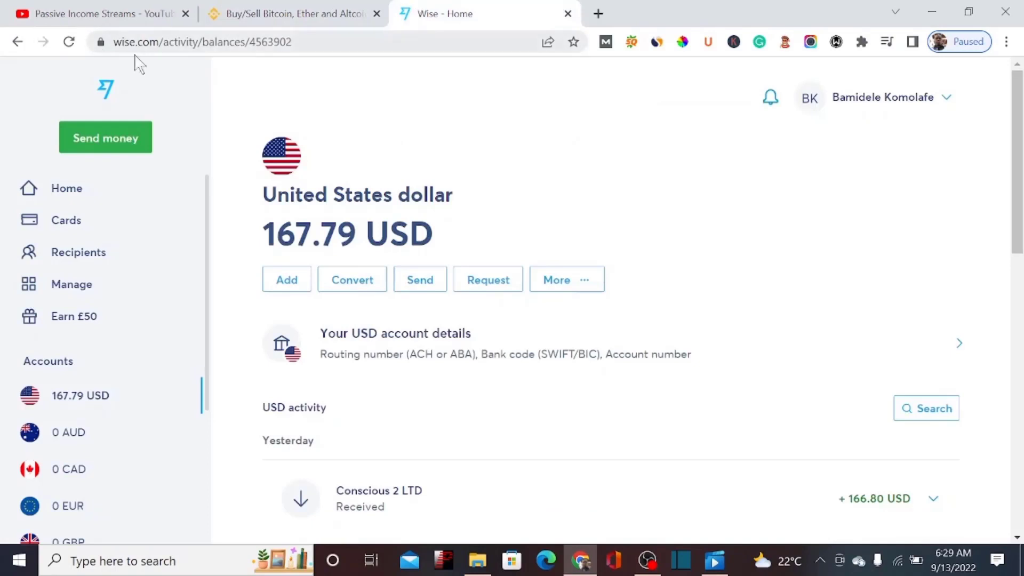
left_click(236, 19)
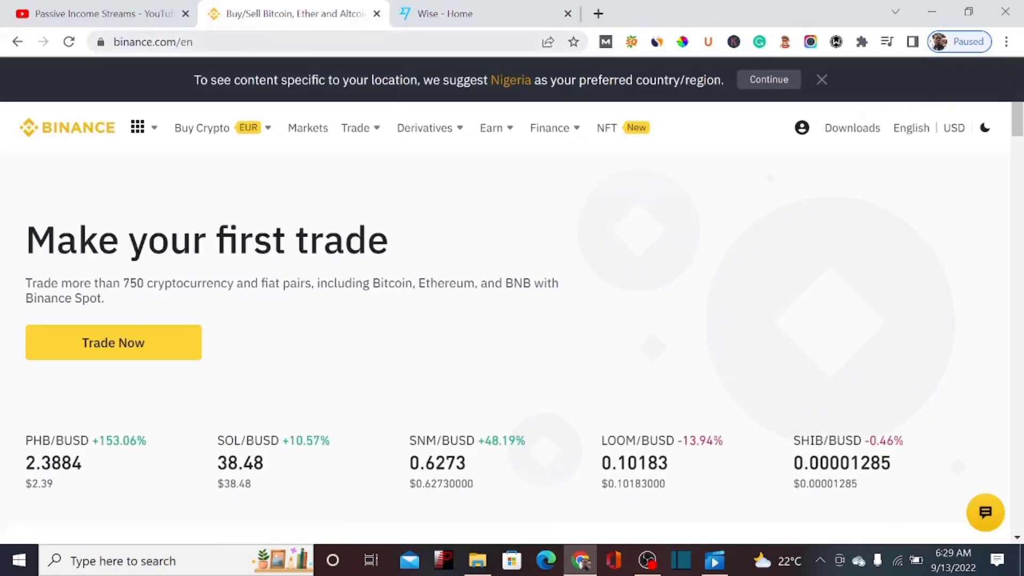
left_click(425, 17)
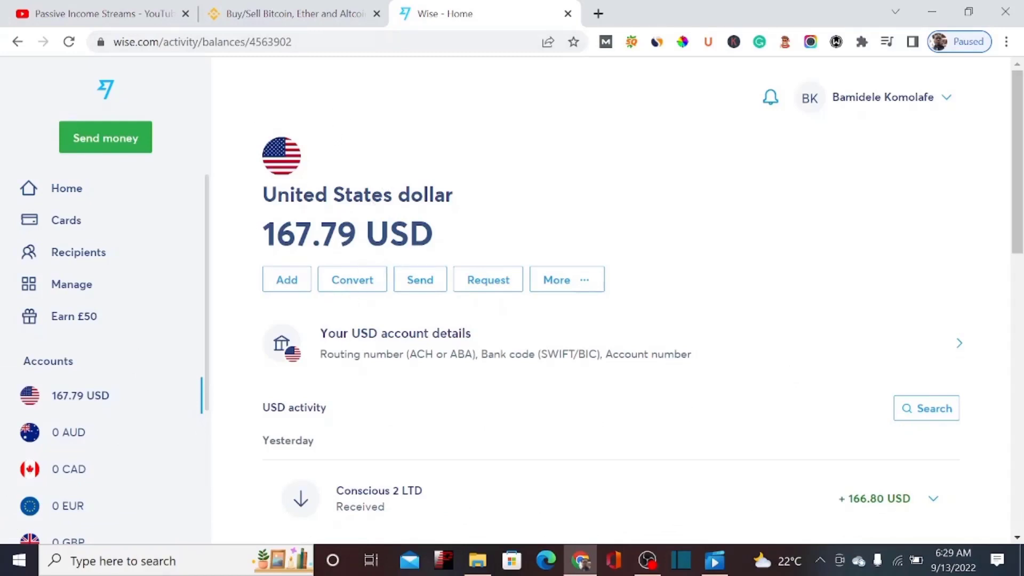
left_click(276, 11)
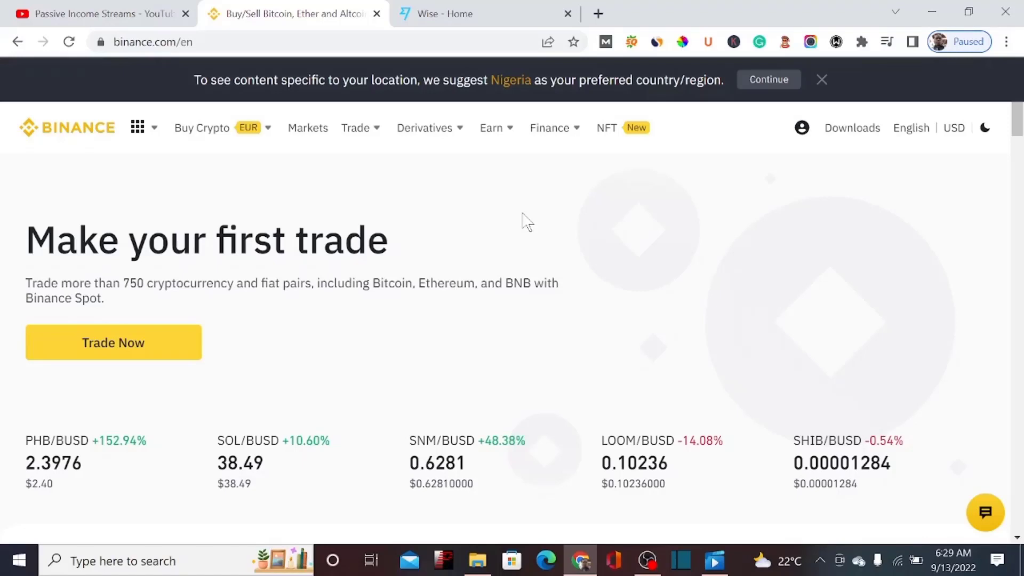
mouse_move(360, 138)
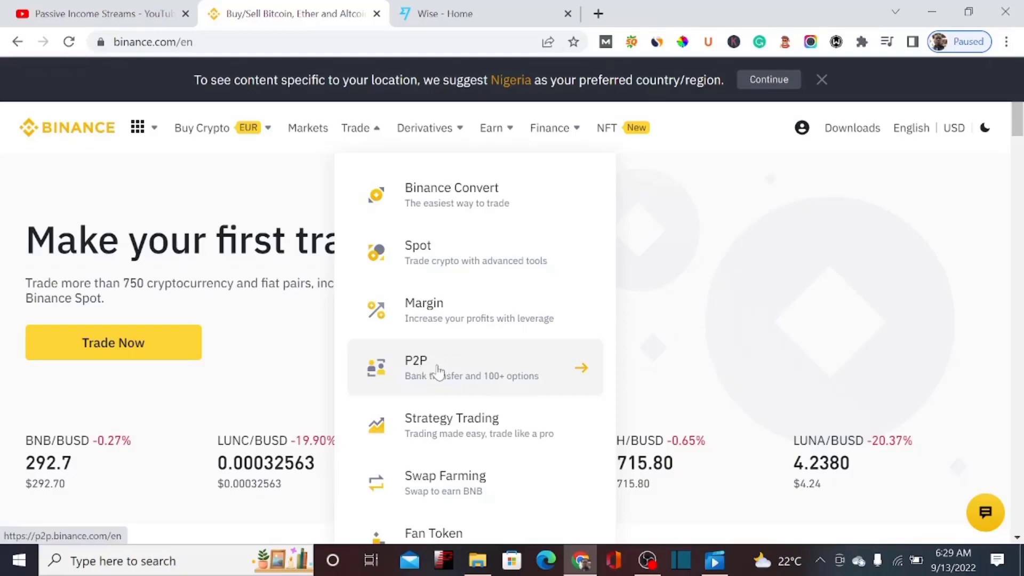
Open Binance P2P and filter USDT buy offers to USD fiat and Wise payment.
left_click(436, 367)
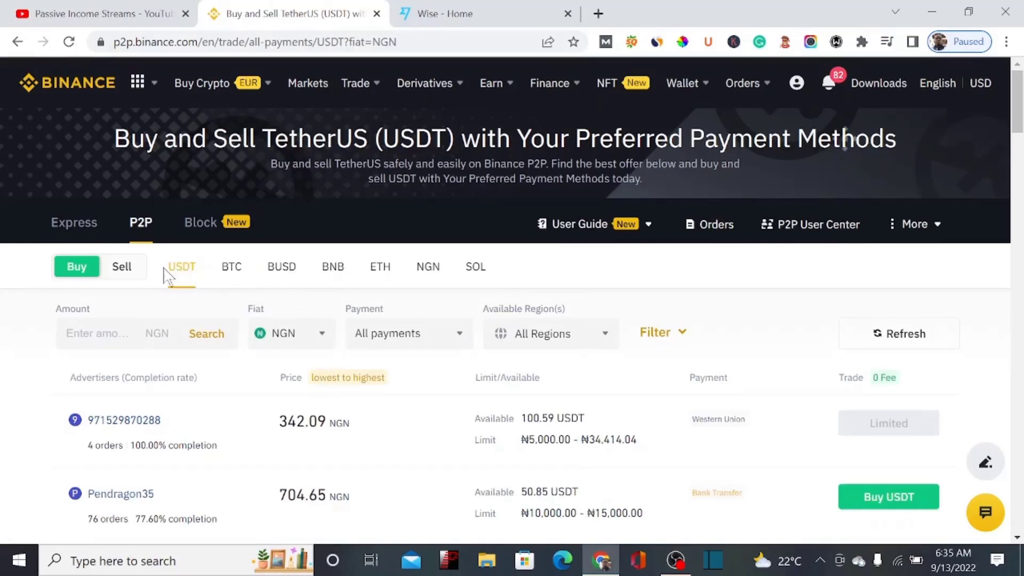
left_click(306, 348)
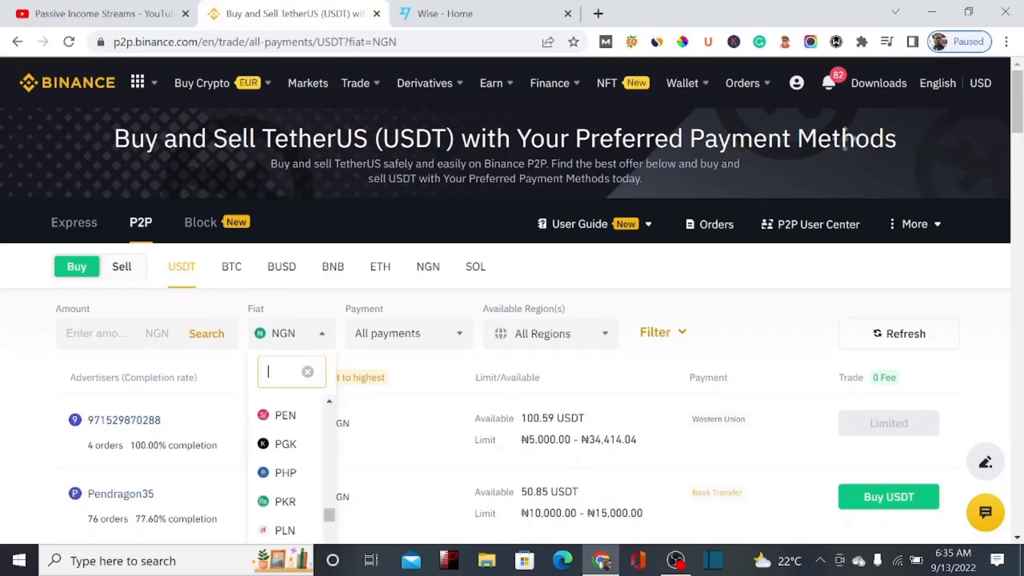
type("usd")
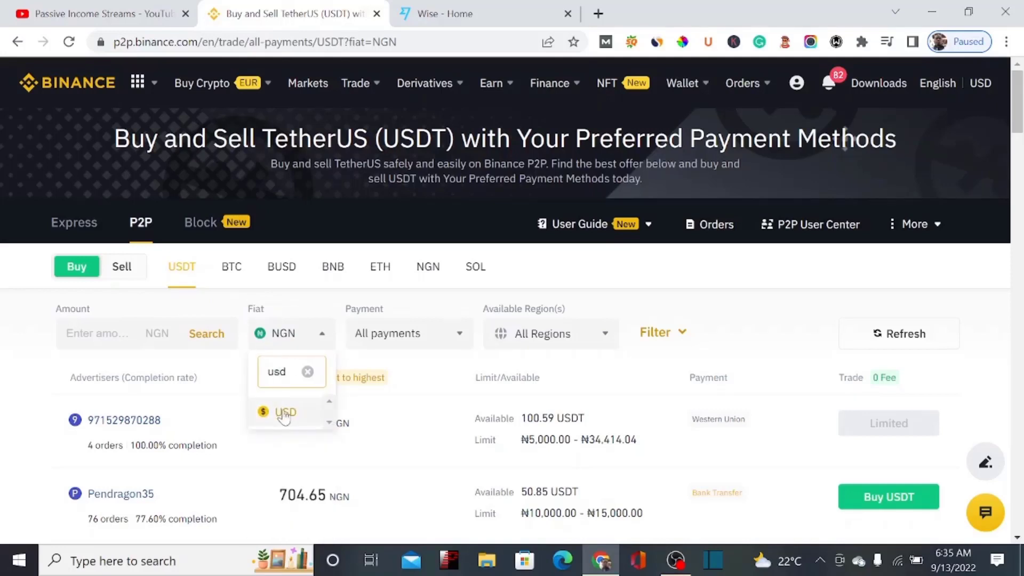
left_click(282, 412)
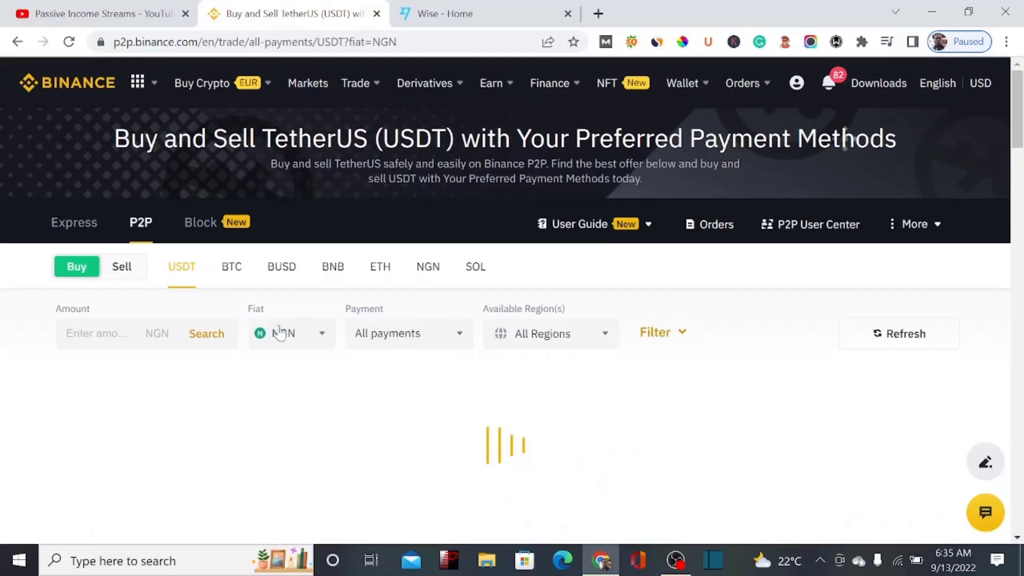
left_click(386, 343)
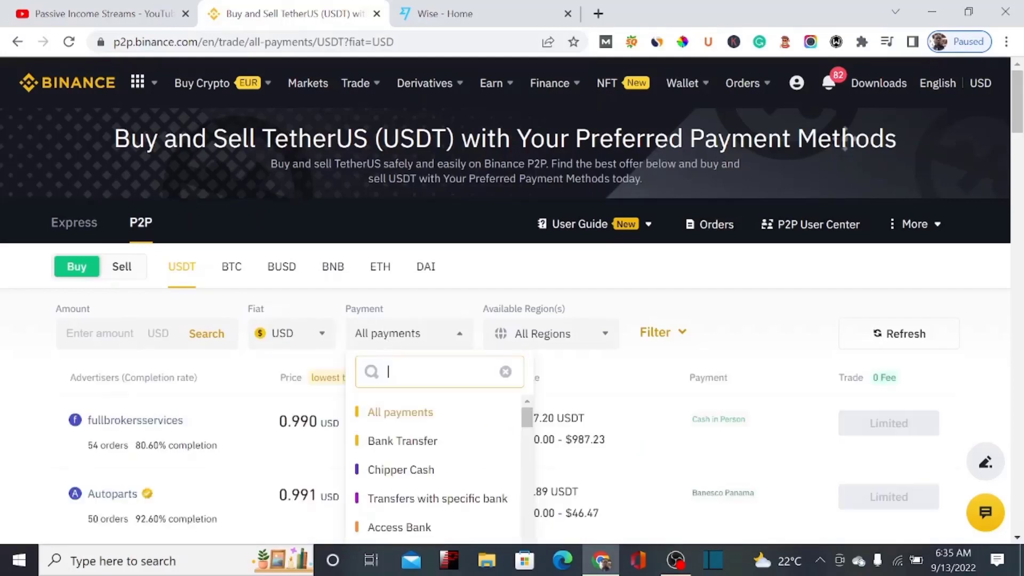
type("wise")
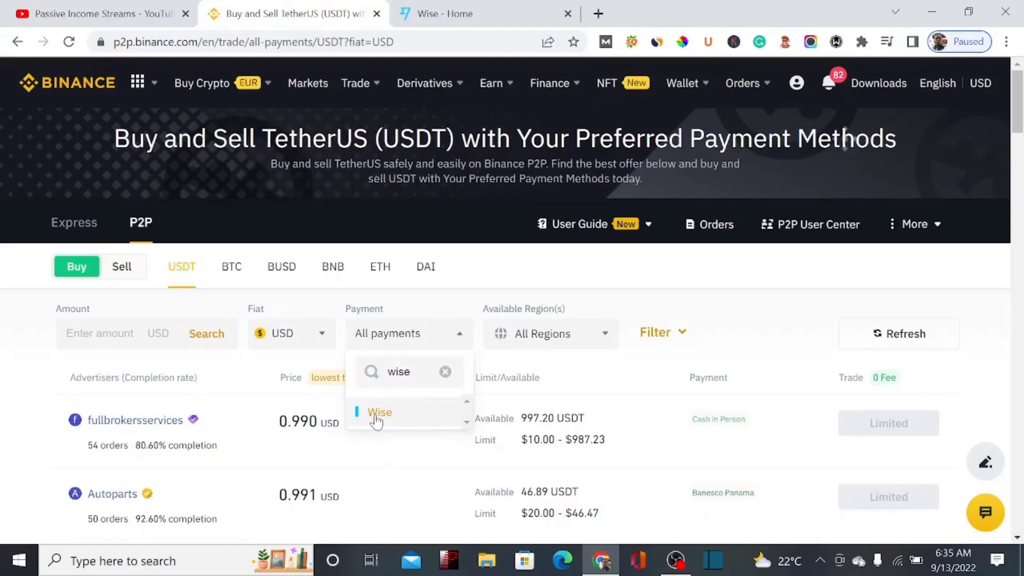
left_click(378, 414)
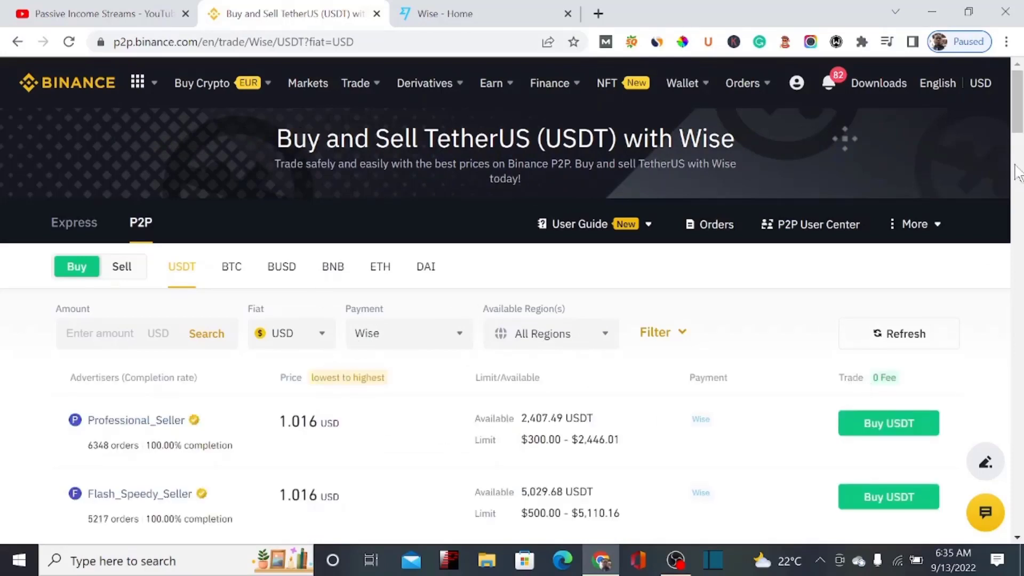
right_click(1019, 136)
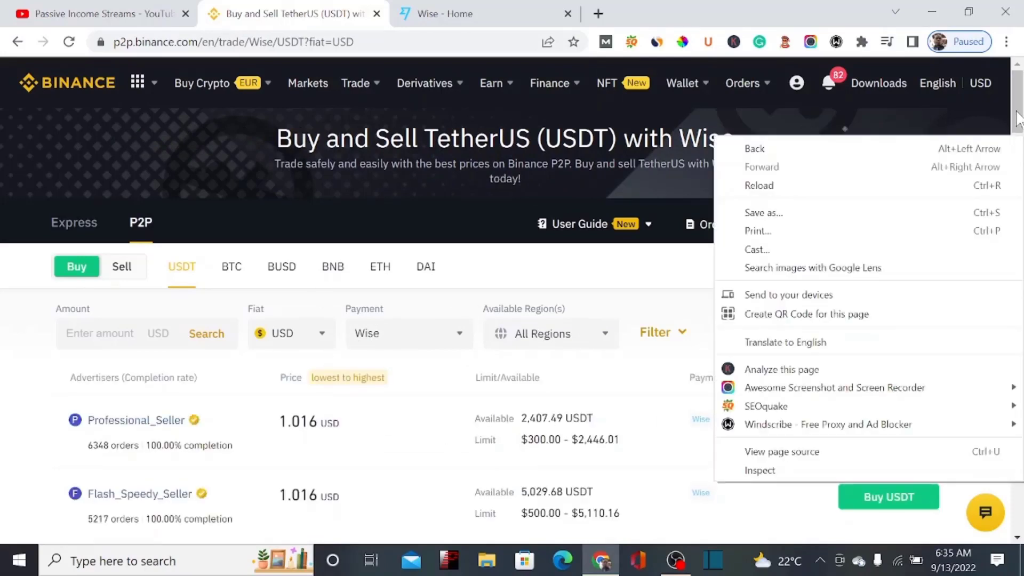
scroll(1018, 137, "down", 3)
left_click_drag(1017, 136, 1020, 119)
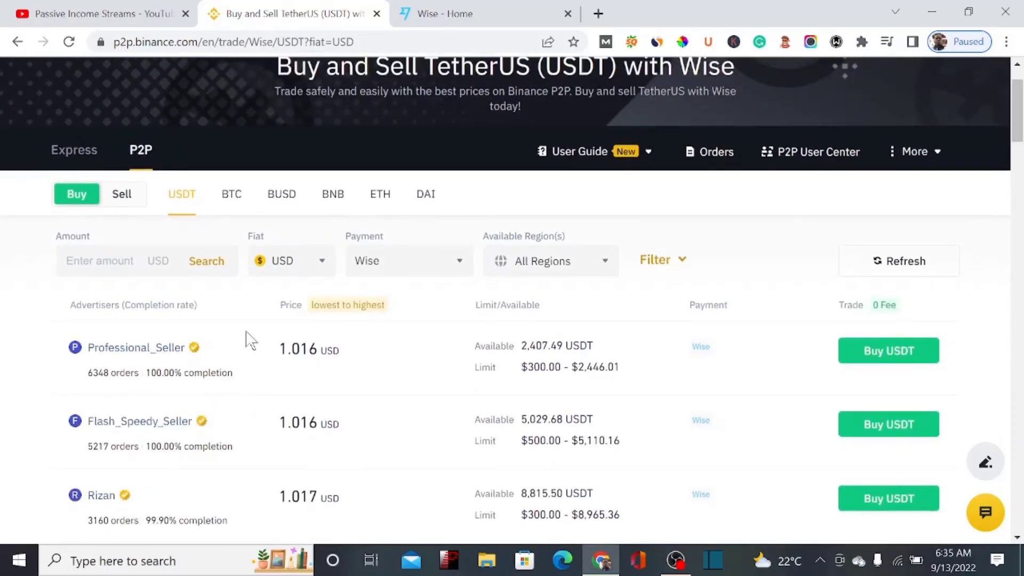
mouse_move(195, 348)
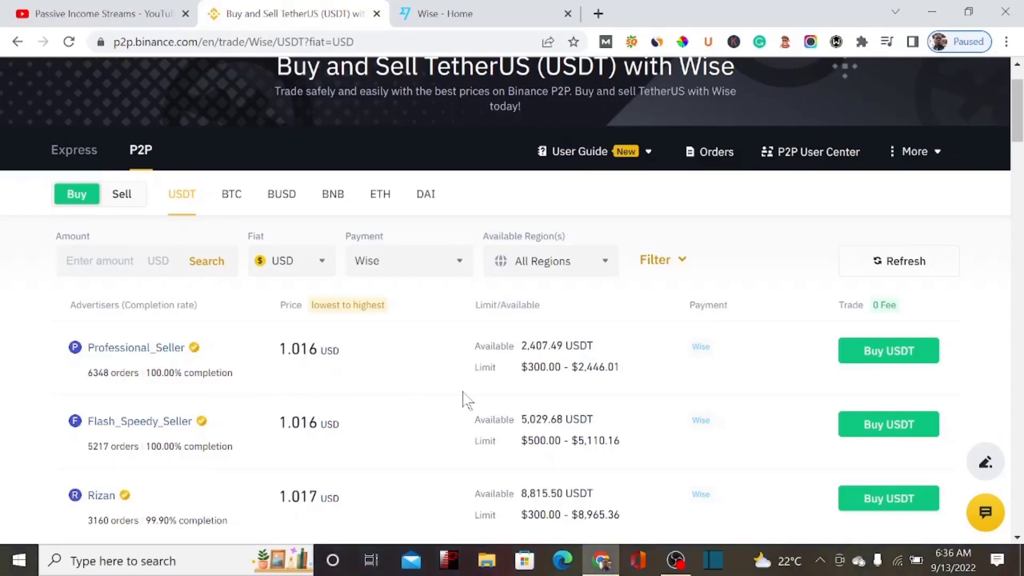
scroll(1017, 112, "down", 2)
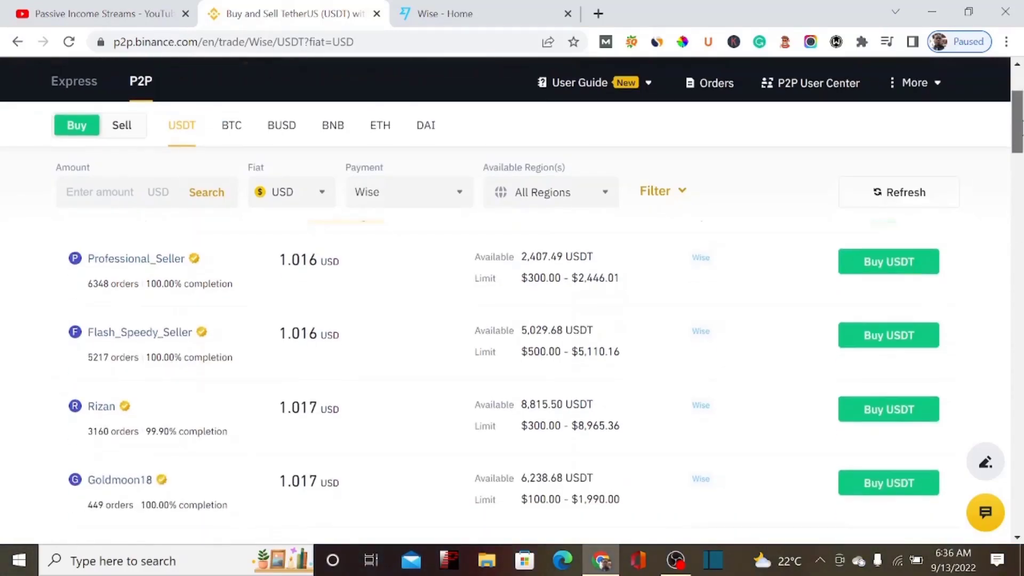
scroll(1017, 122, "up", 2)
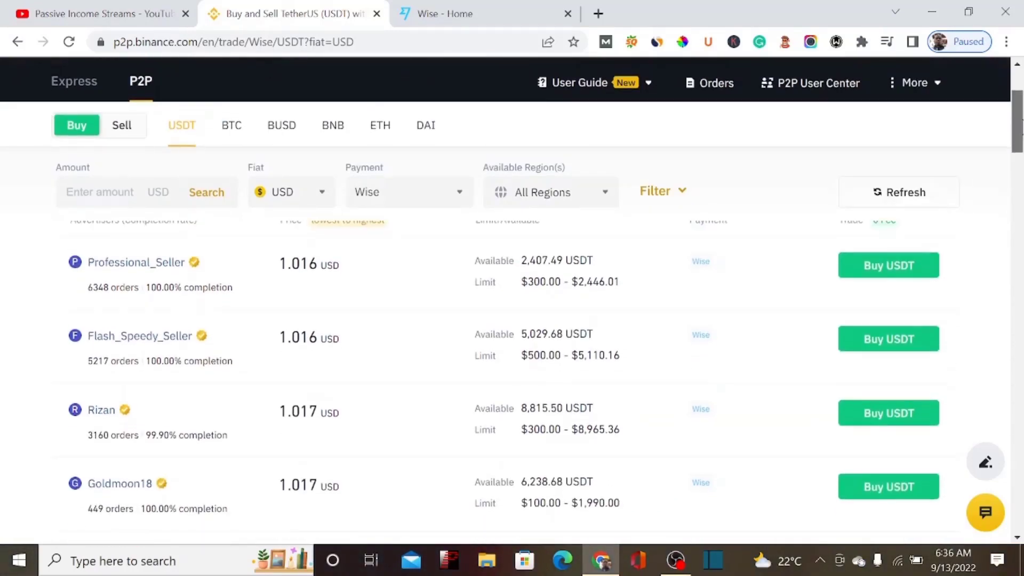
scroll(1017, 123, "down", 2)
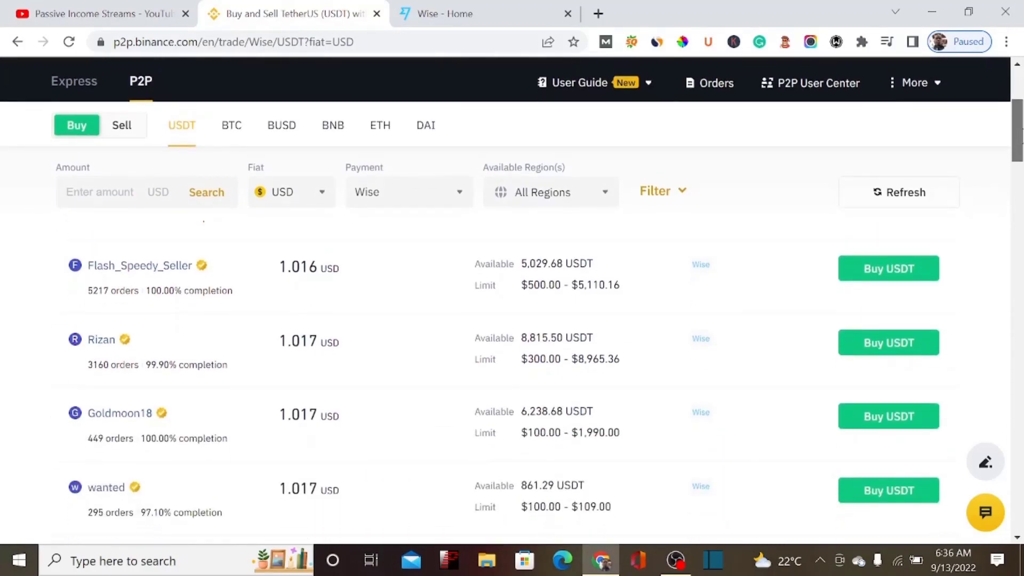
scroll(1017, 122, "up", 3)
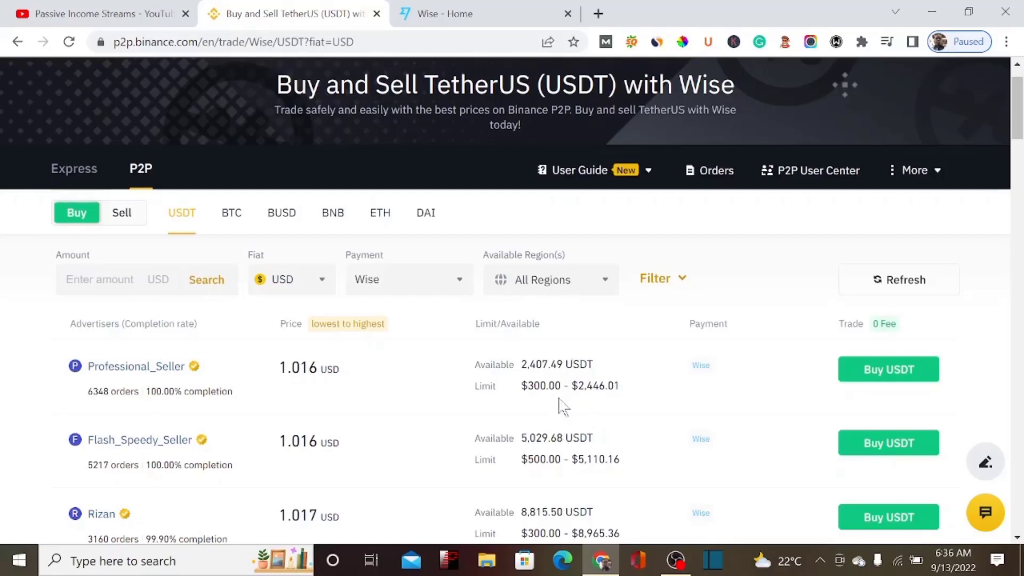
scroll(559, 397, "down", 2)
scroll(563, 405, "down", 3)
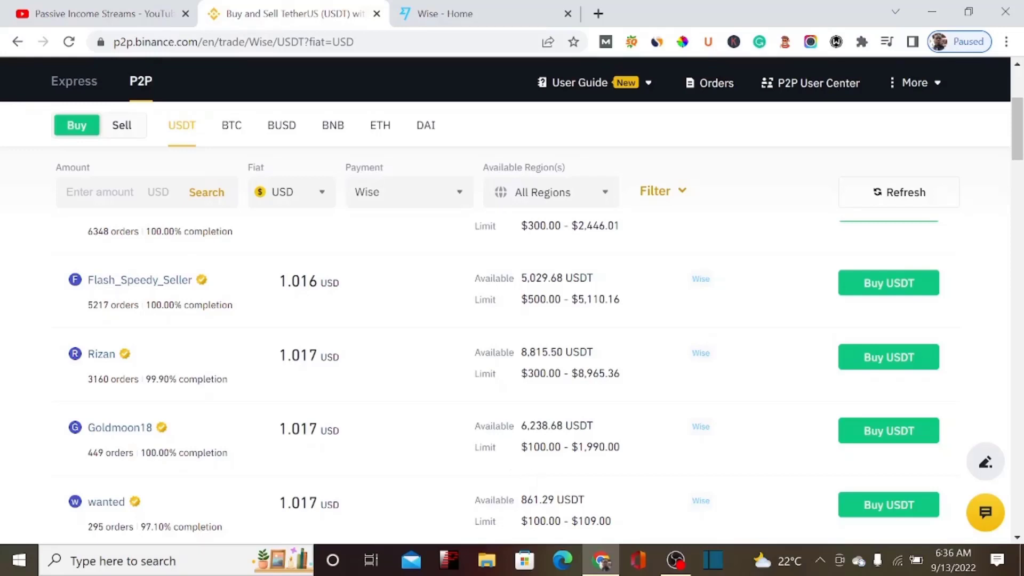
Order 164.2 USDT for 167 USD from the 1.017 USD seller with a $100–$1,990 limit.
left_click(470, 13)
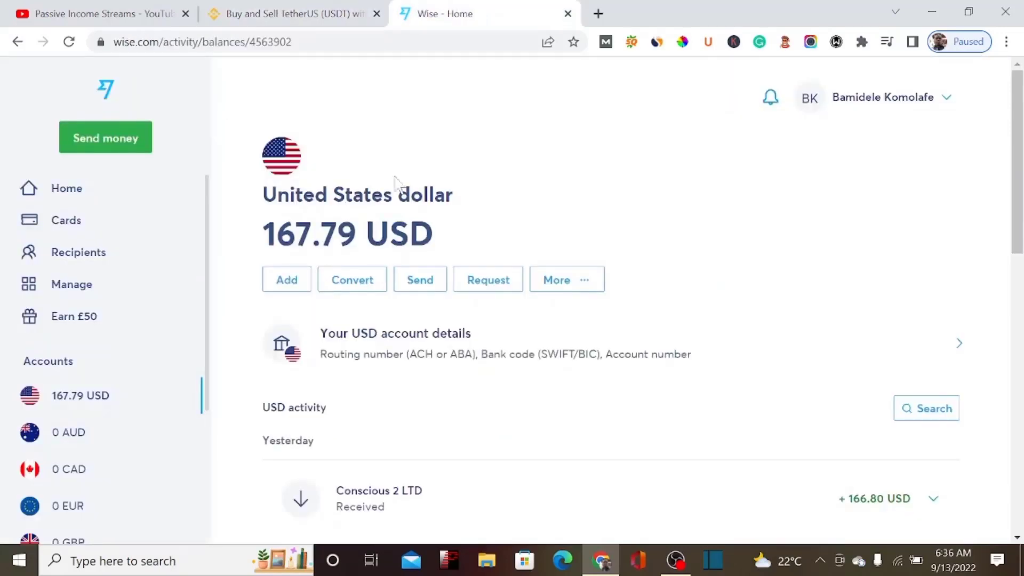
left_click(293, 12)
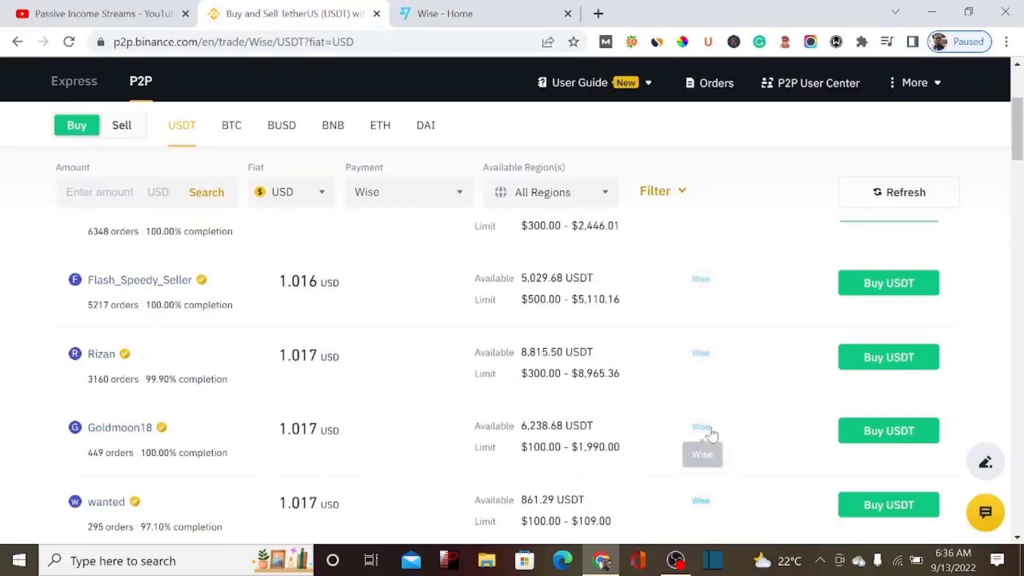
left_click(874, 436)
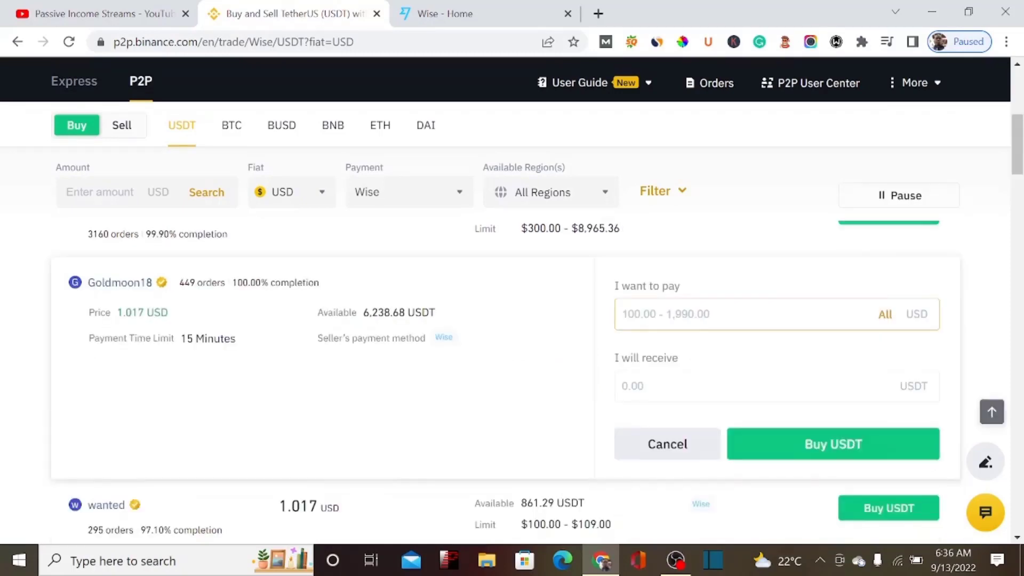
key("ctrl+Tab")
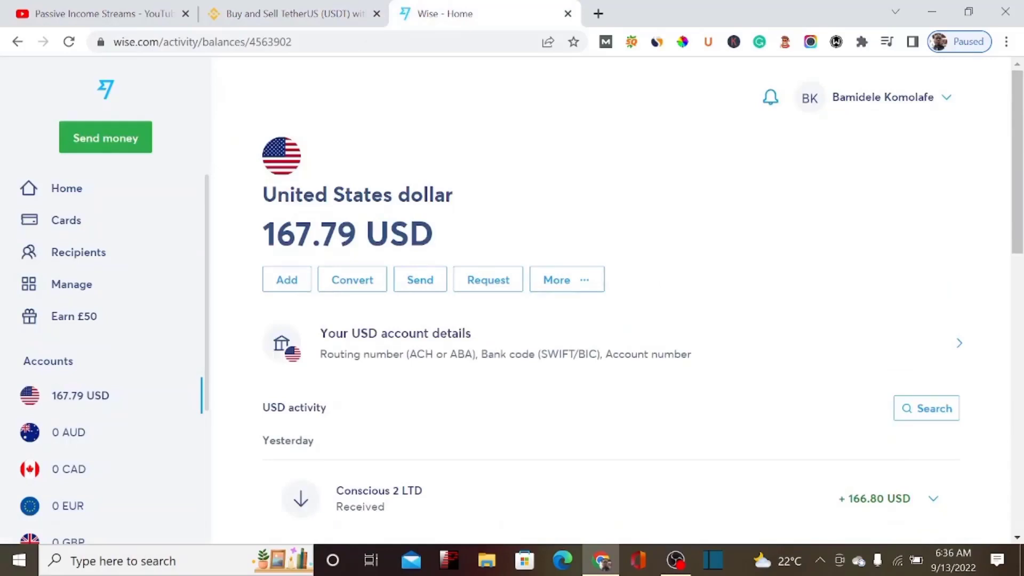
left_click_drag(263, 233, 311, 233)
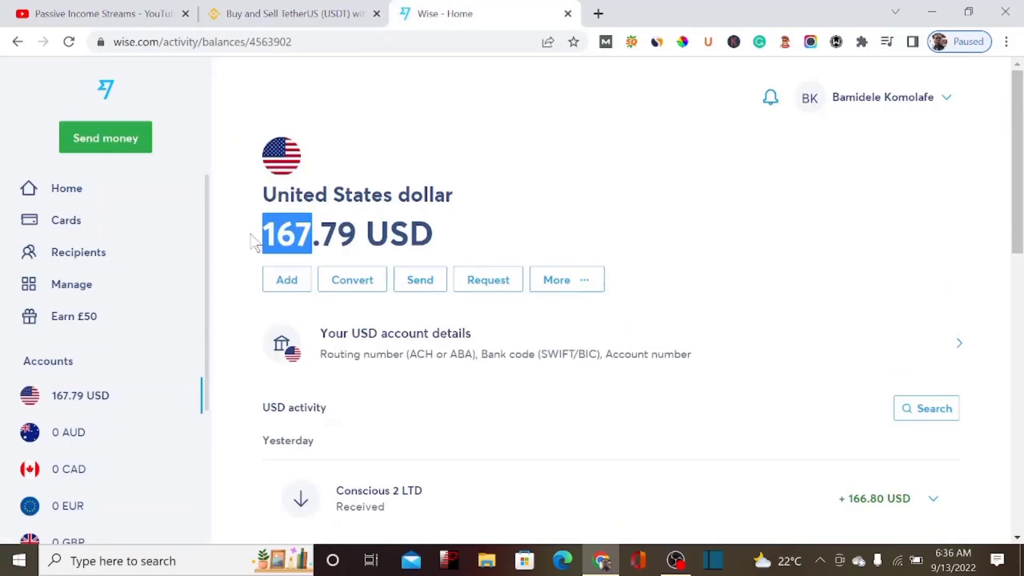
left_click(280, 12)
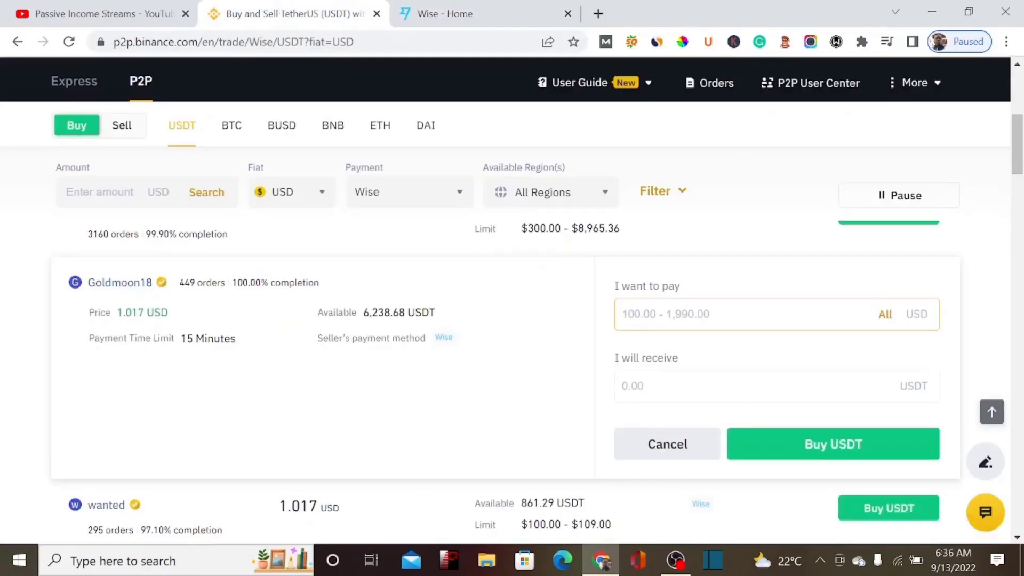
type("167")
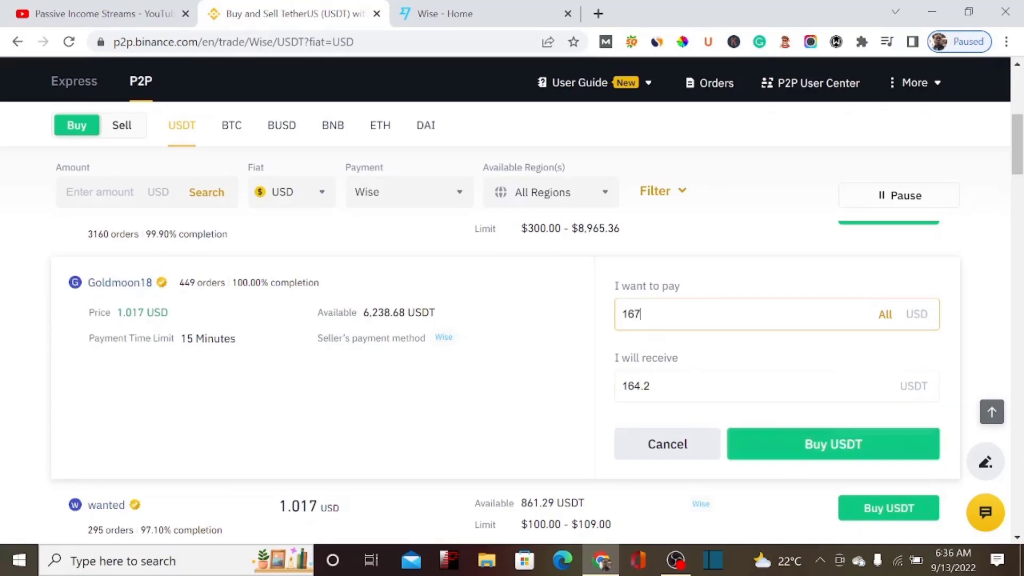
left_click(801, 450)
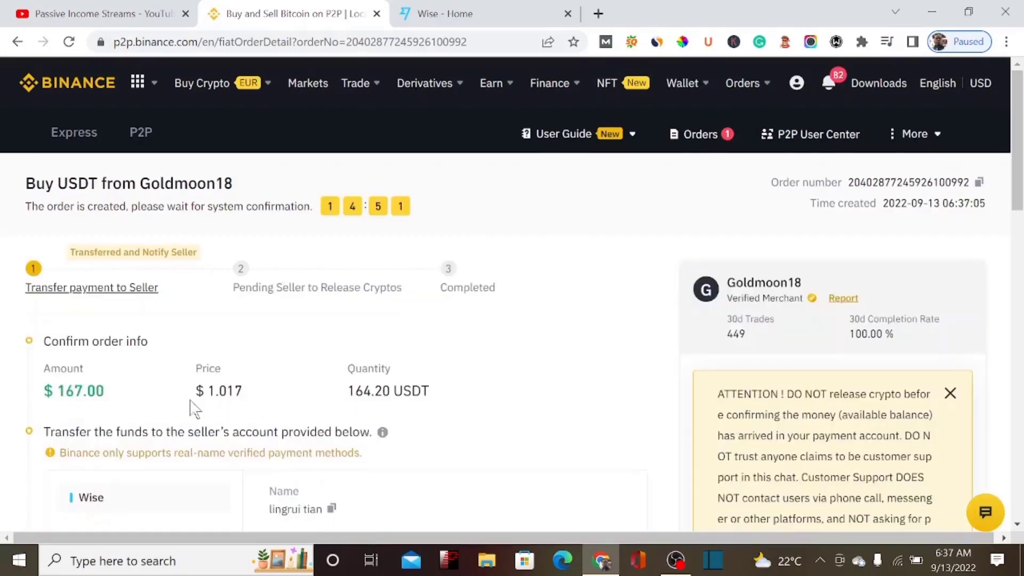
Copy the seller's Wise account details from the order page and go back to Wise.
left_click_drag(1020, 141, 1021, 203)
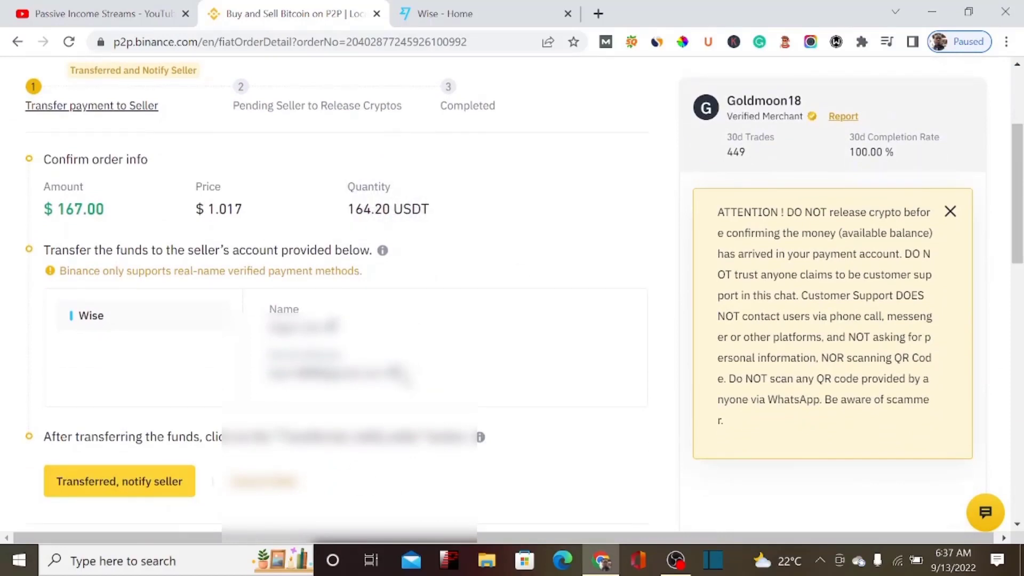
left_click(394, 374)
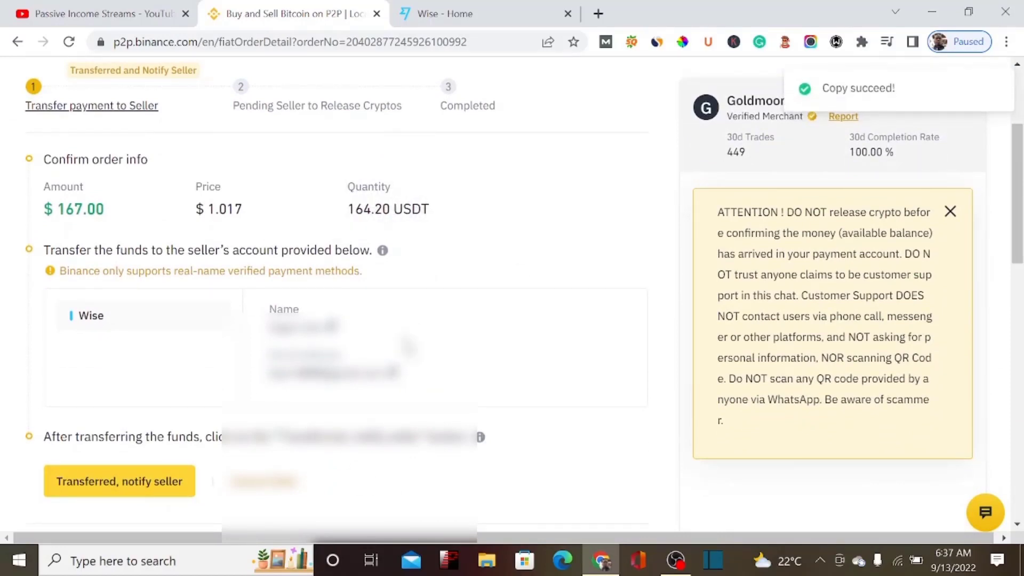
left_click(427, 15)
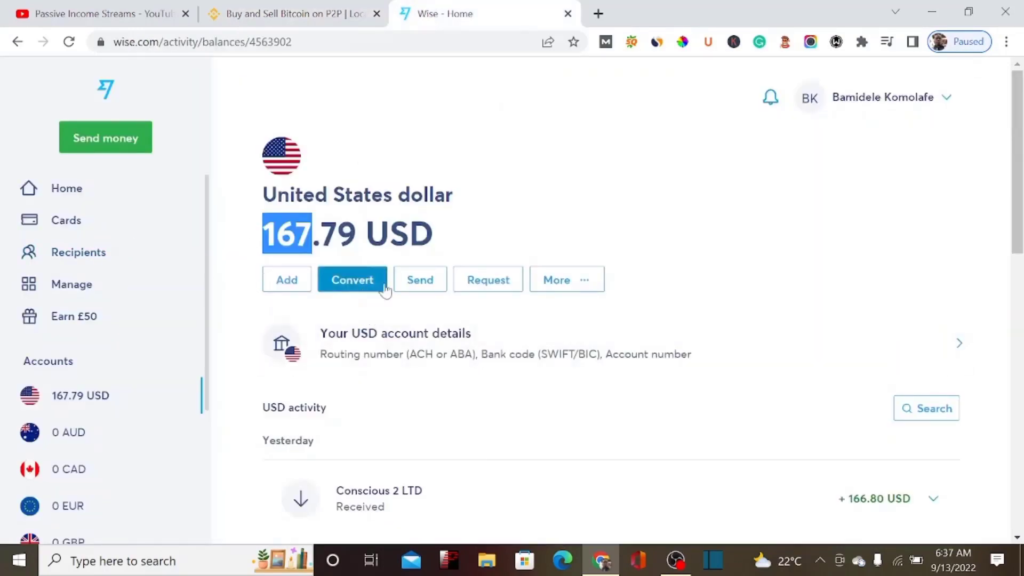
Start a Wise USD transfer delivering exactly 167 USD, costing 167.39 USD with fee.
left_click(423, 287)
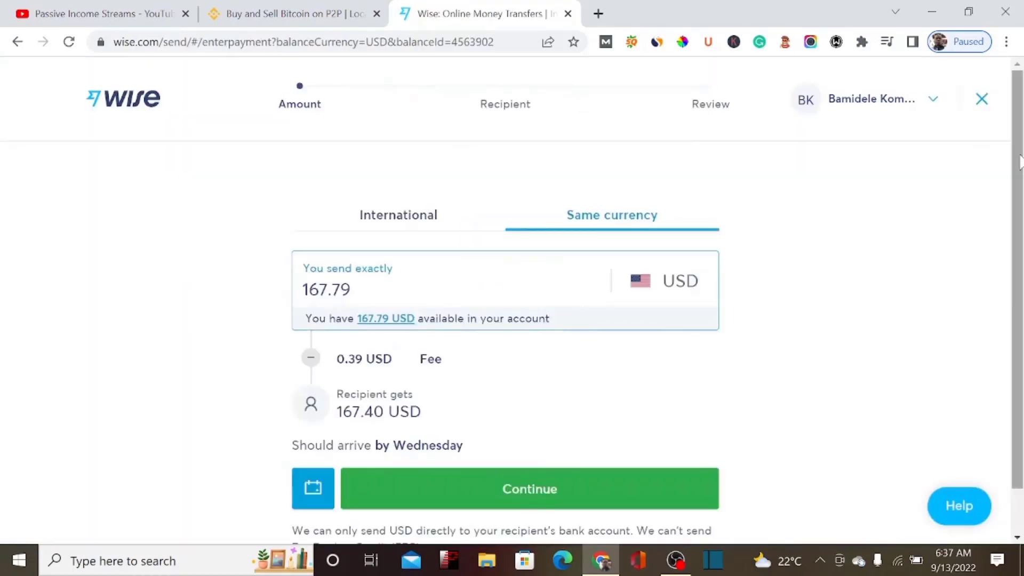
left_click_drag(1012, 160, 1011, 256)
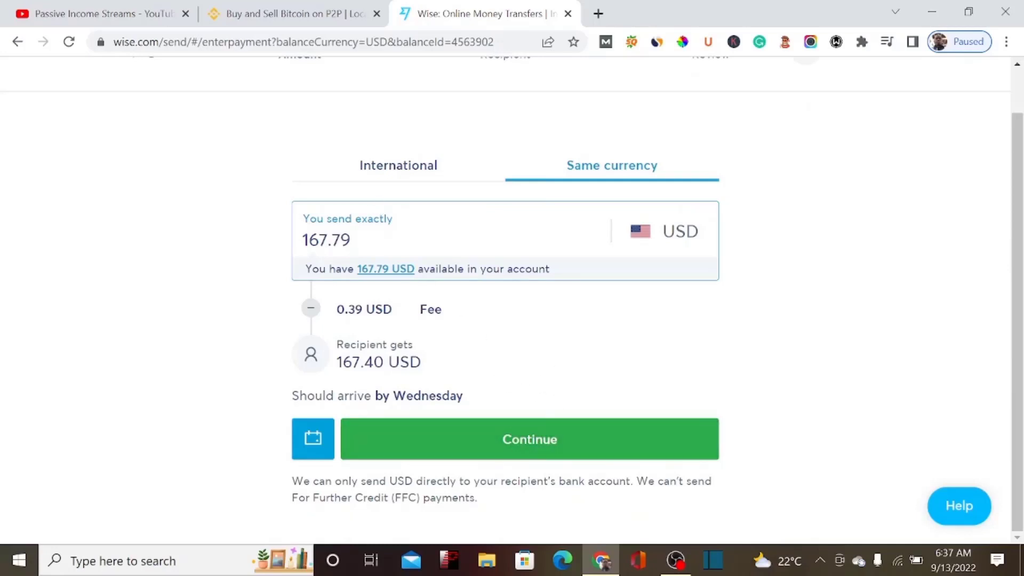
left_click(285, 12)
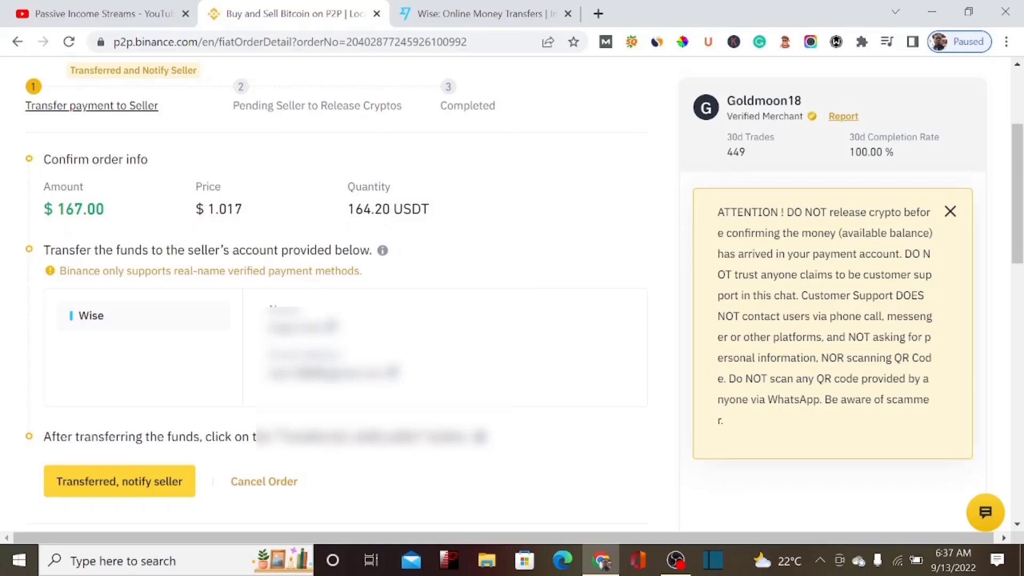
left_click(472, 13)
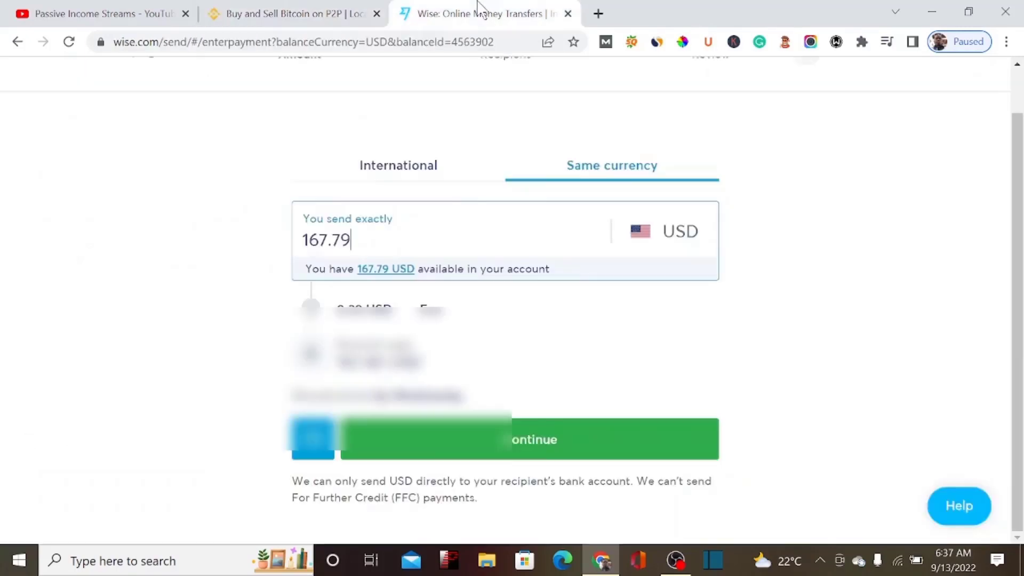
key("BackSpace")
key("BackSpace")
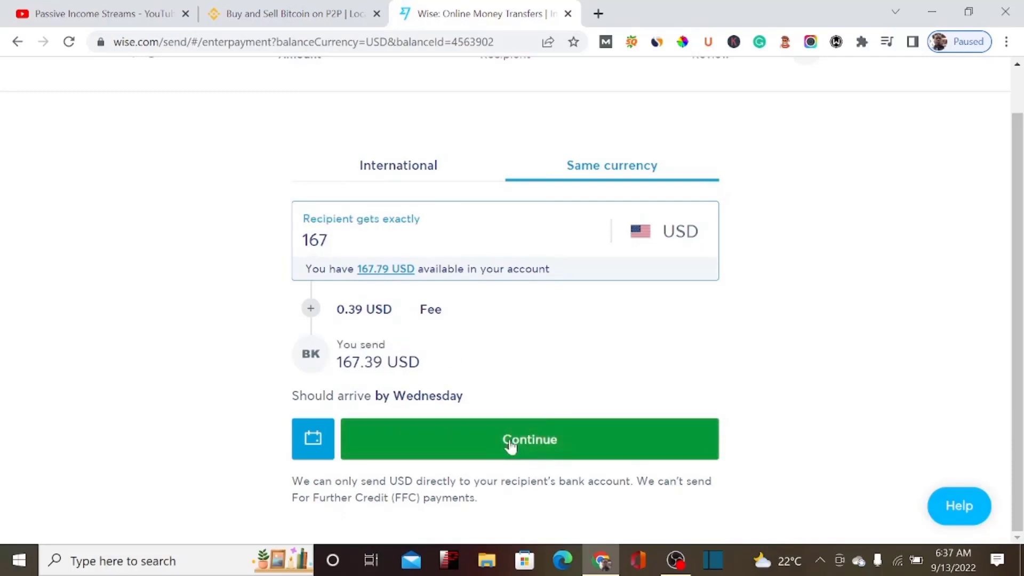
left_click(508, 443)
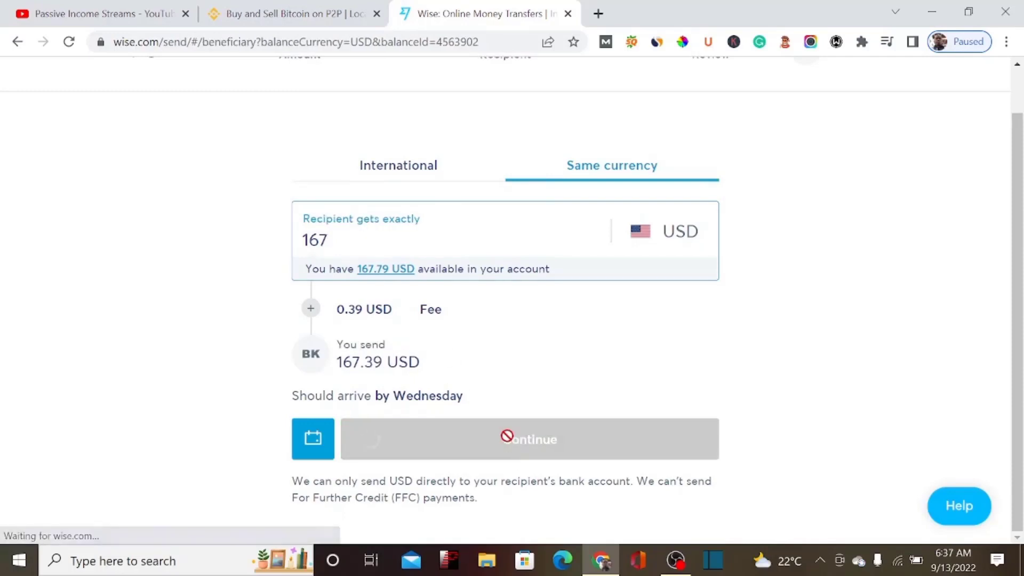
Paste the seller's e-mail, pick their Wise account, and review 167 USD sent with 0 fees.
left_click(342, 247)
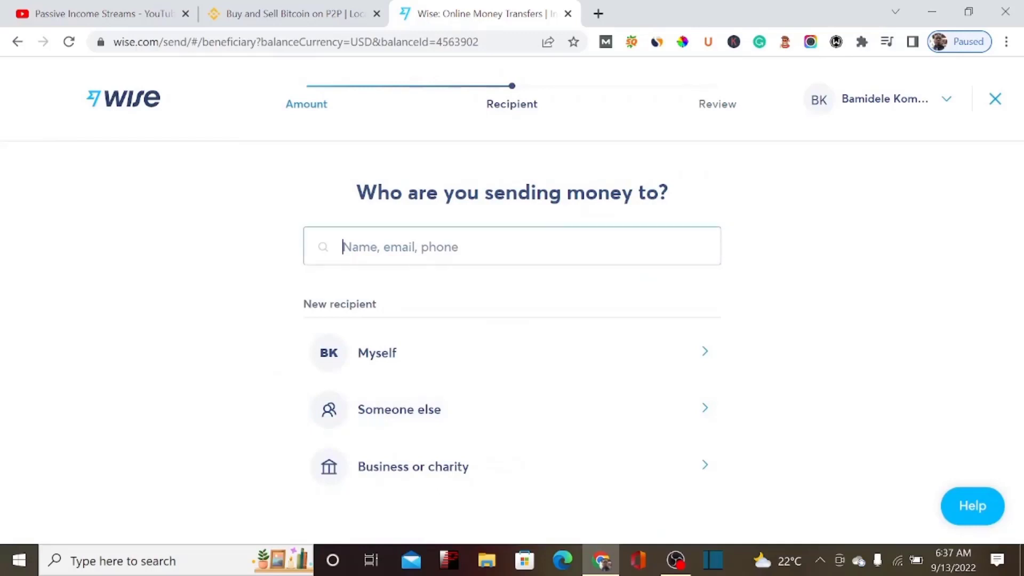
key("ctrl+v")
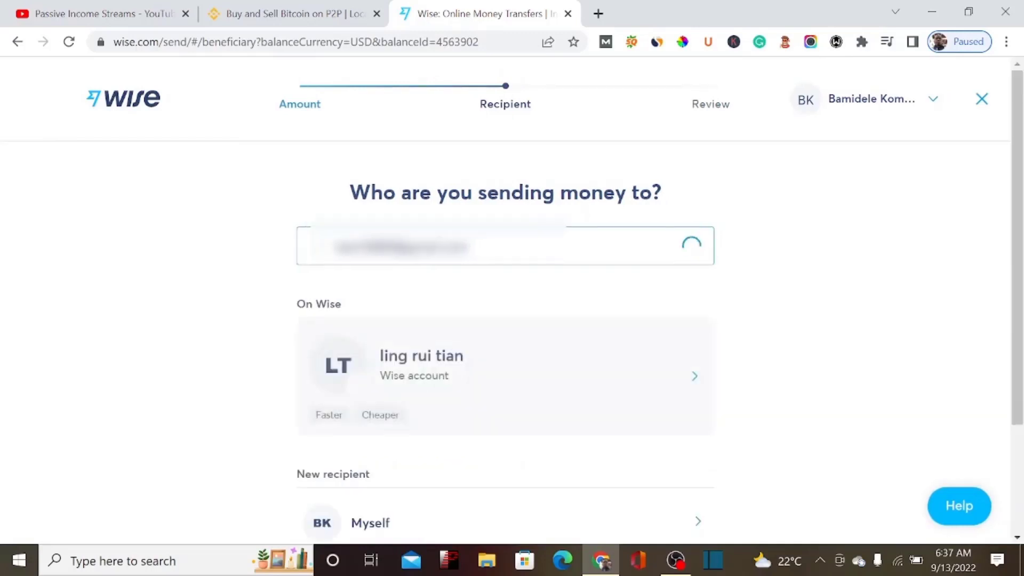
left_click_drag(1015, 221, 1019, 360)
left_click(502, 226)
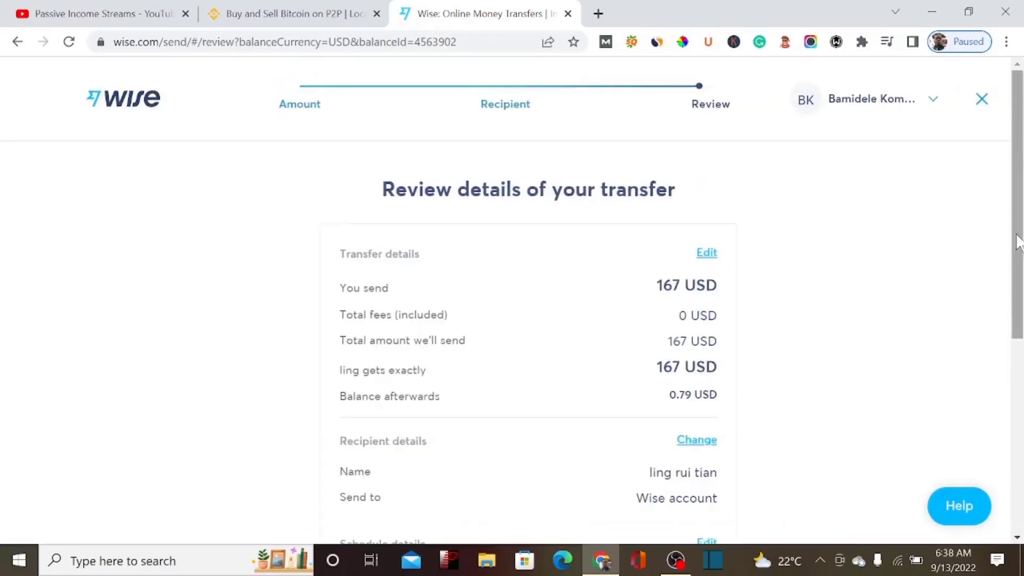
left_click_drag(1018, 244, 1015, 314)
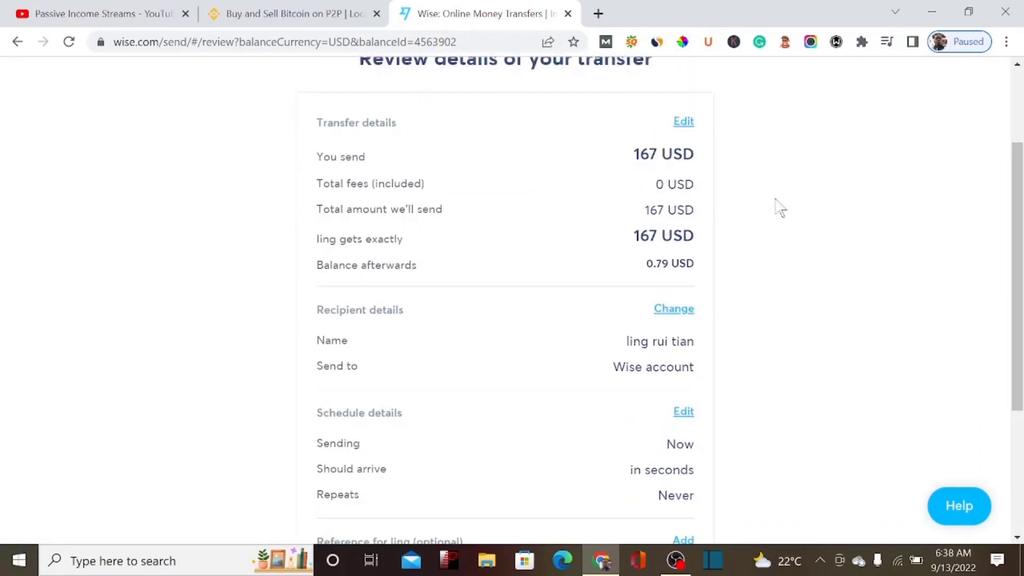
scroll(1017, 229, "up", 2)
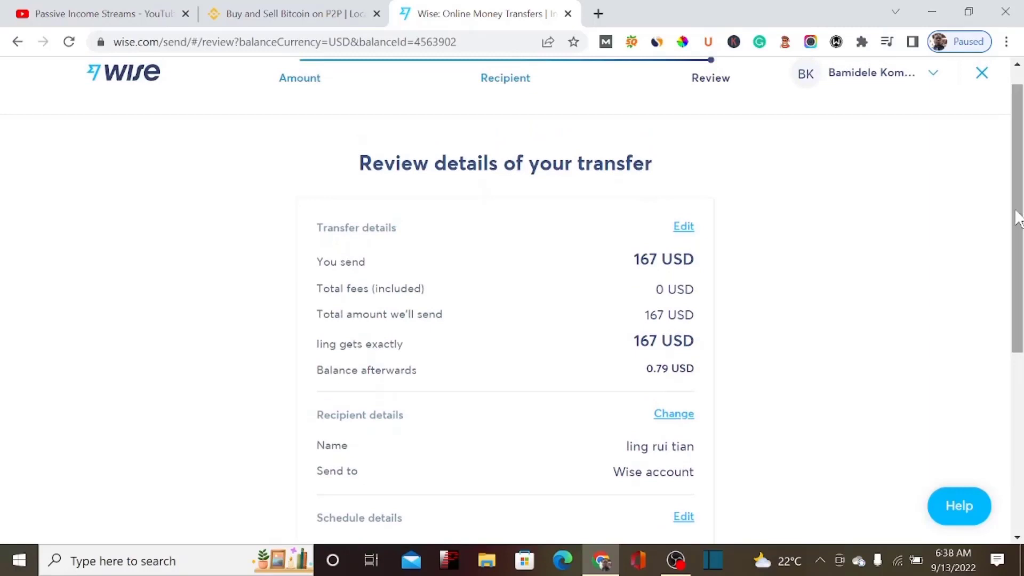
left_click(273, 11)
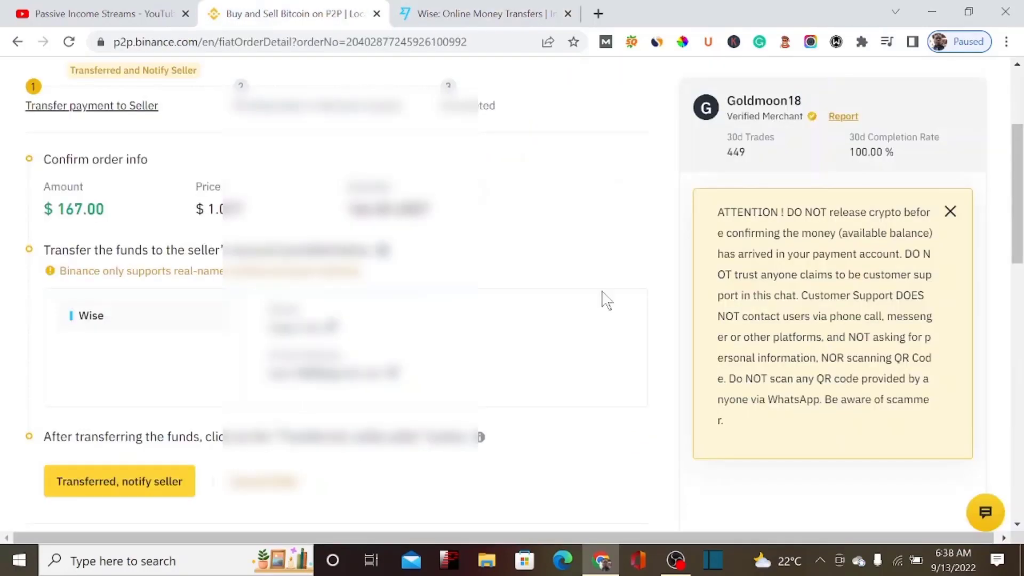
scroll(606, 300, "down", 3)
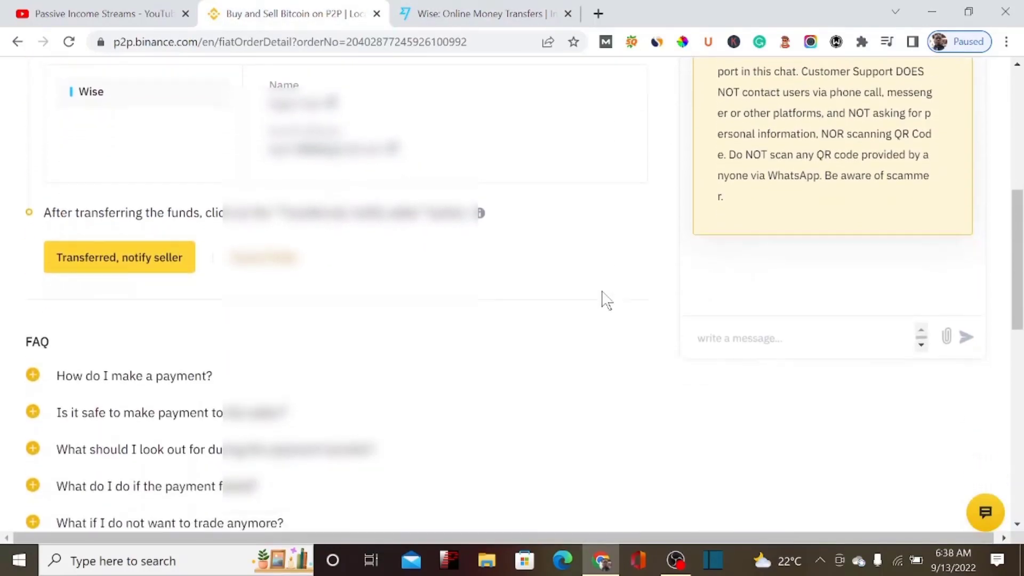
scroll(606, 300, "up", 5)
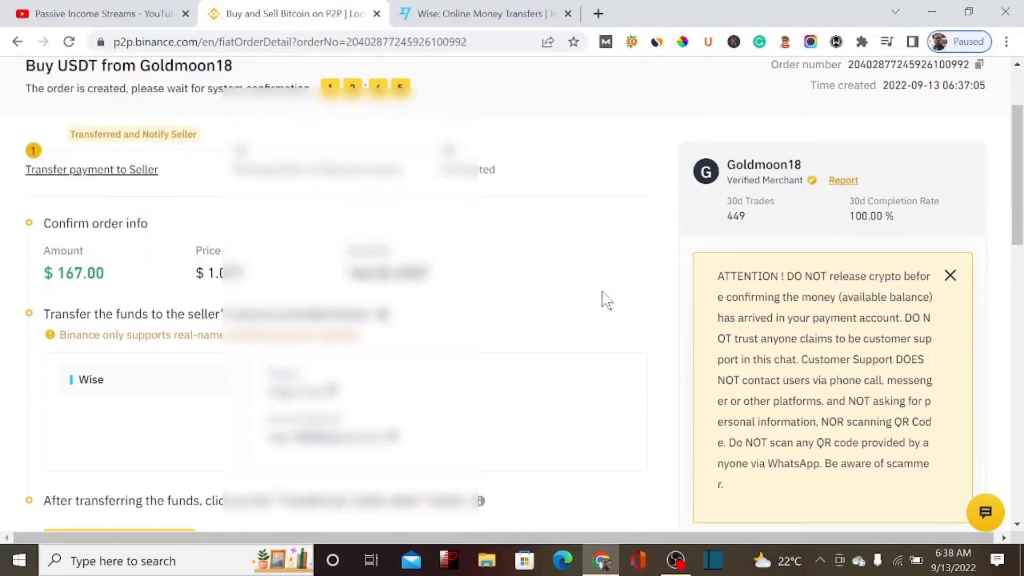
scroll(606, 301, "down", 3)
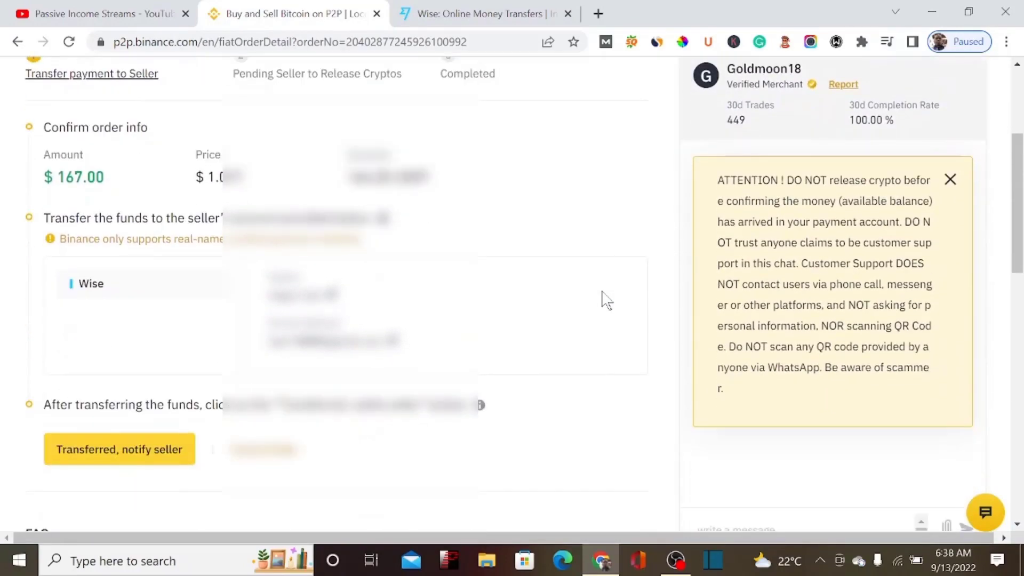
scroll(606, 301, "down", 6)
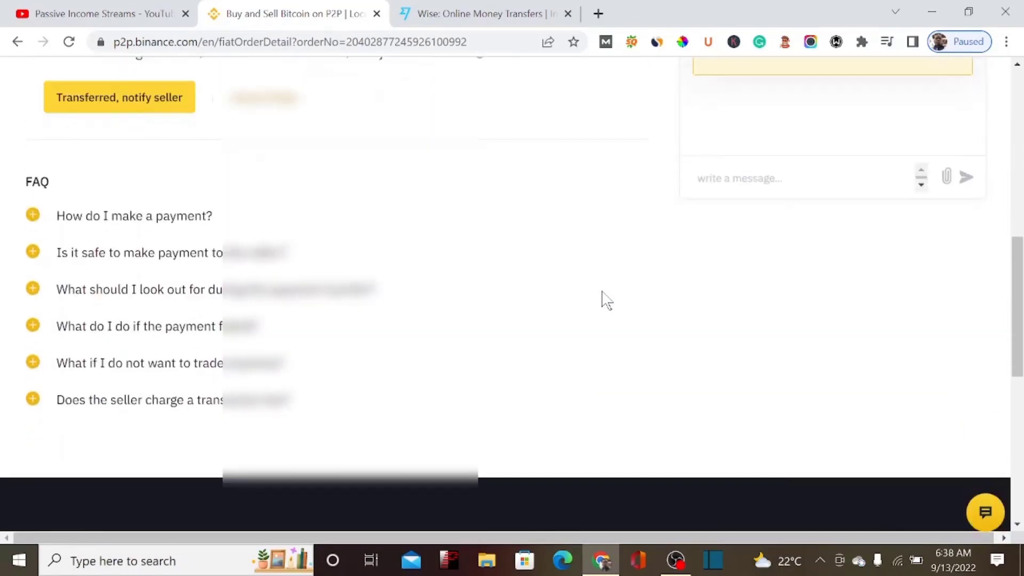
scroll(607, 300, "up", 3)
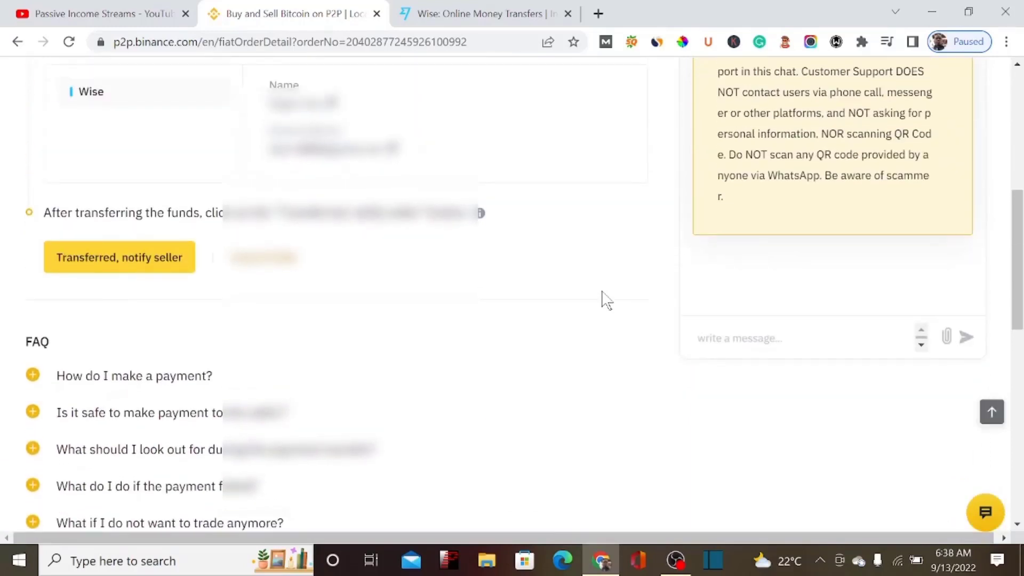
Confirm and send the reviewed 167 USD Wise transfer to the seller.
left_click(480, 13)
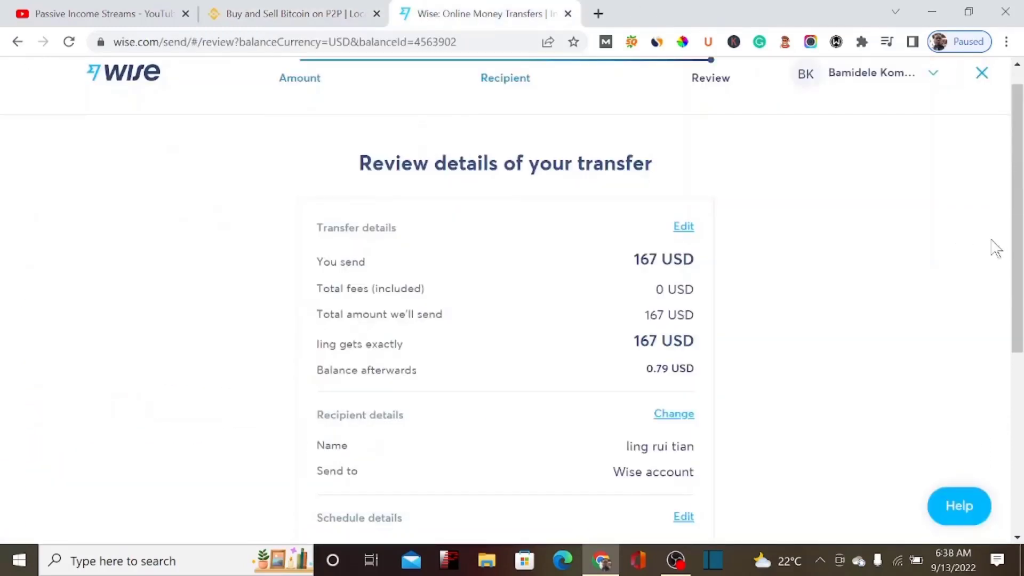
left_click_drag(1009, 243, 1000, 488)
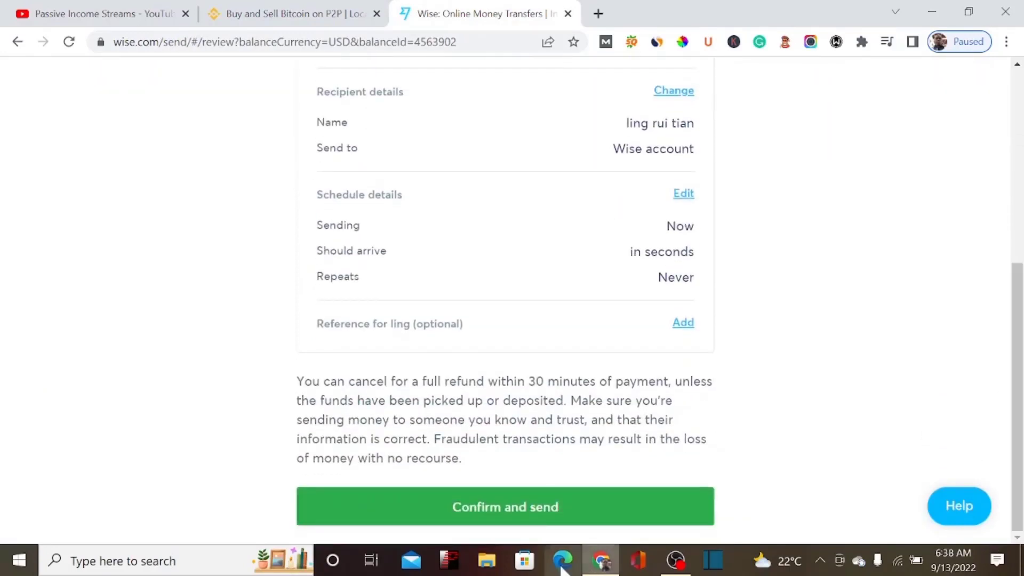
left_click(492, 505)
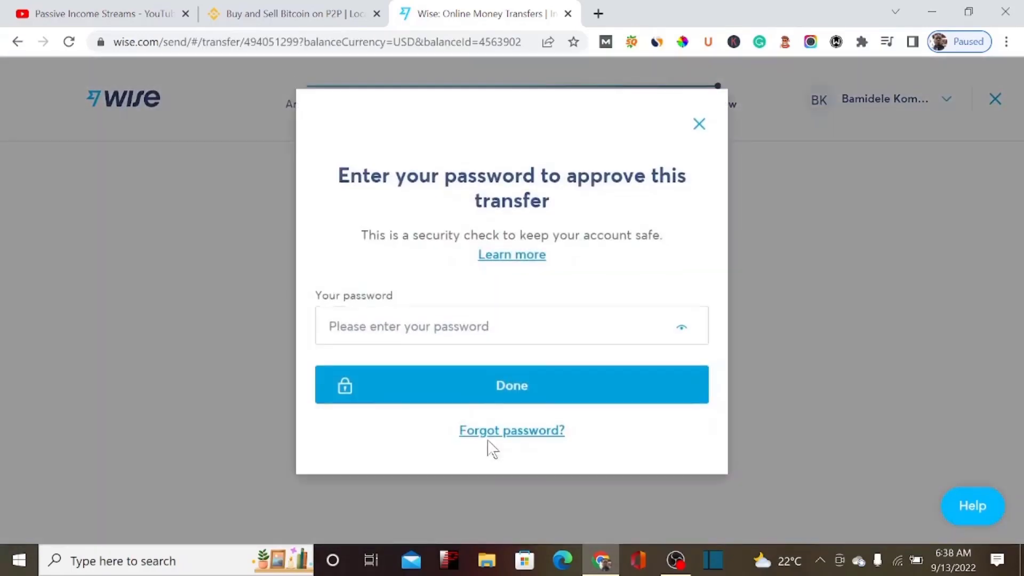
Approve the transfer with the saved Wise account password.
left_click(395, 462)
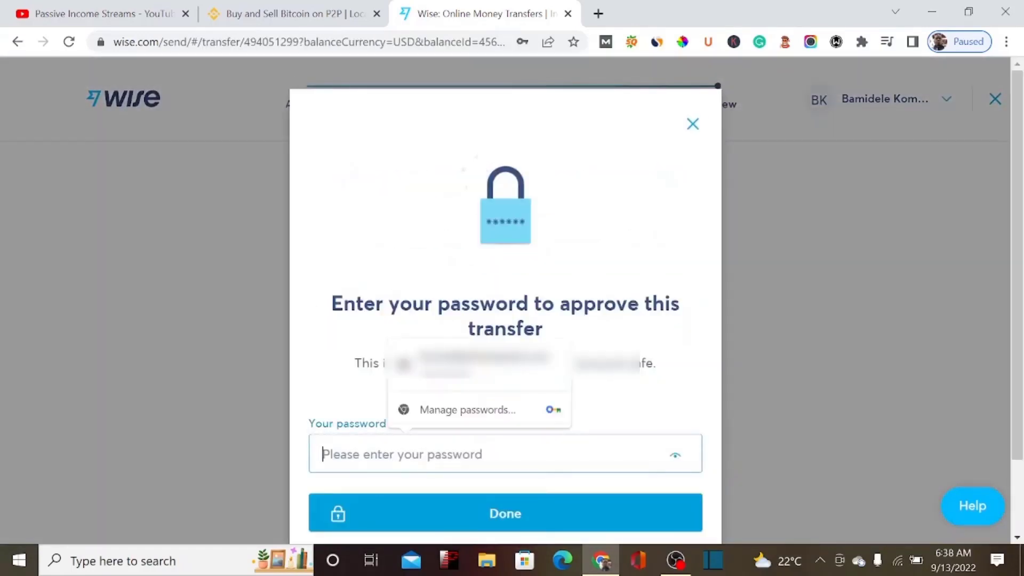
key("Down")
key("Return")
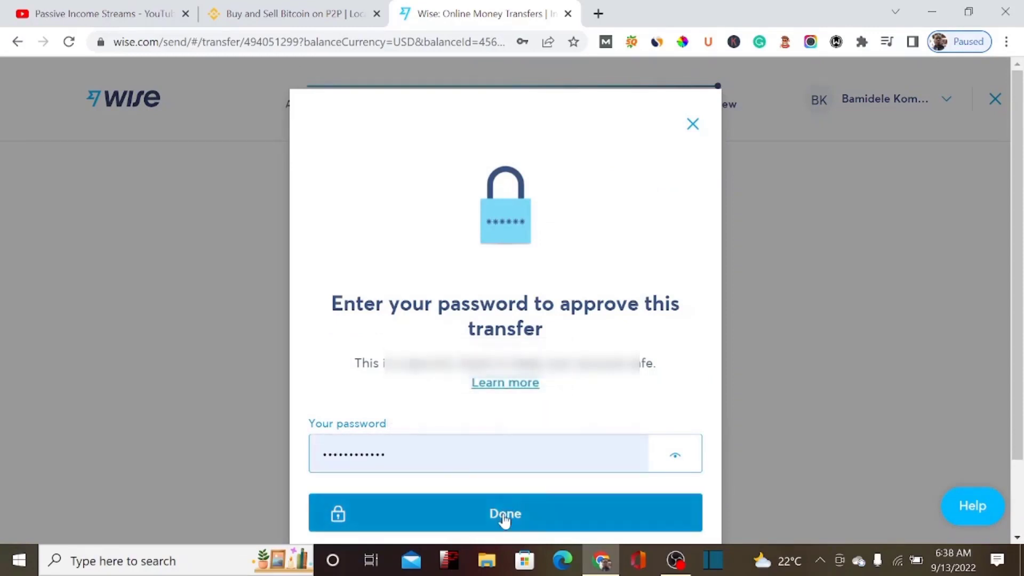
left_click(505, 515)
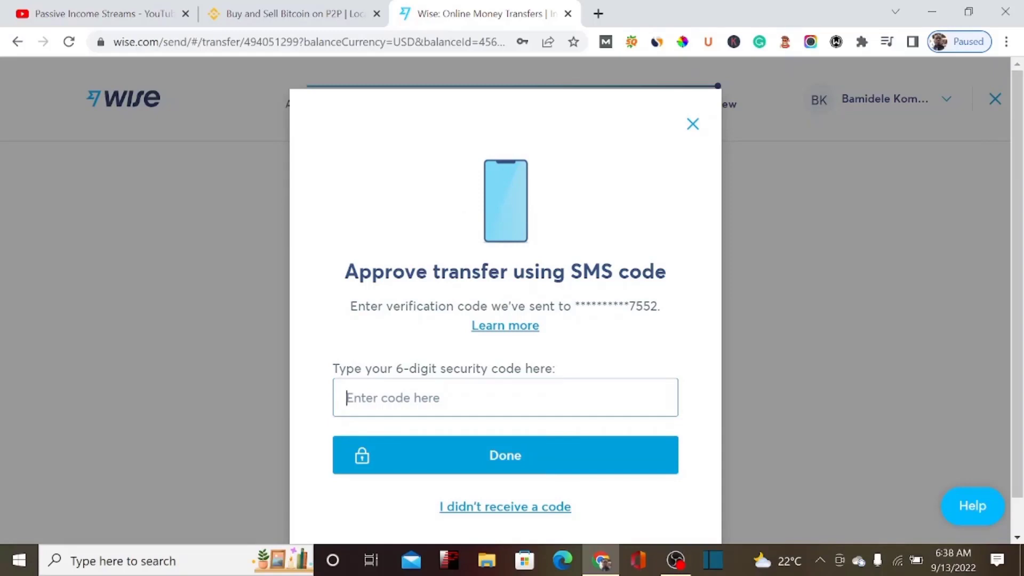
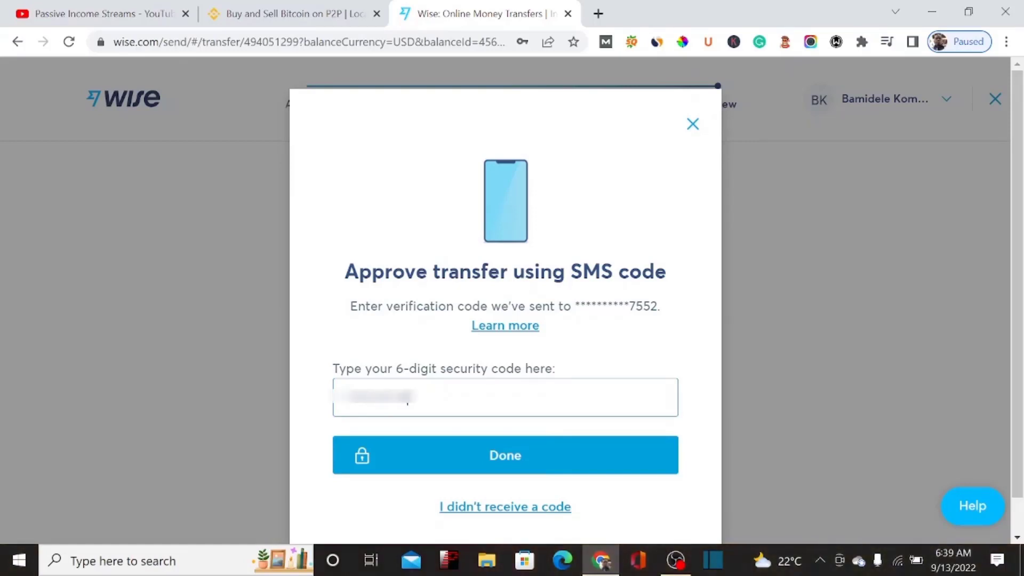
Enter the SMS security code to complete the transfer, then return to the Binance order.
left_click(523, 472)
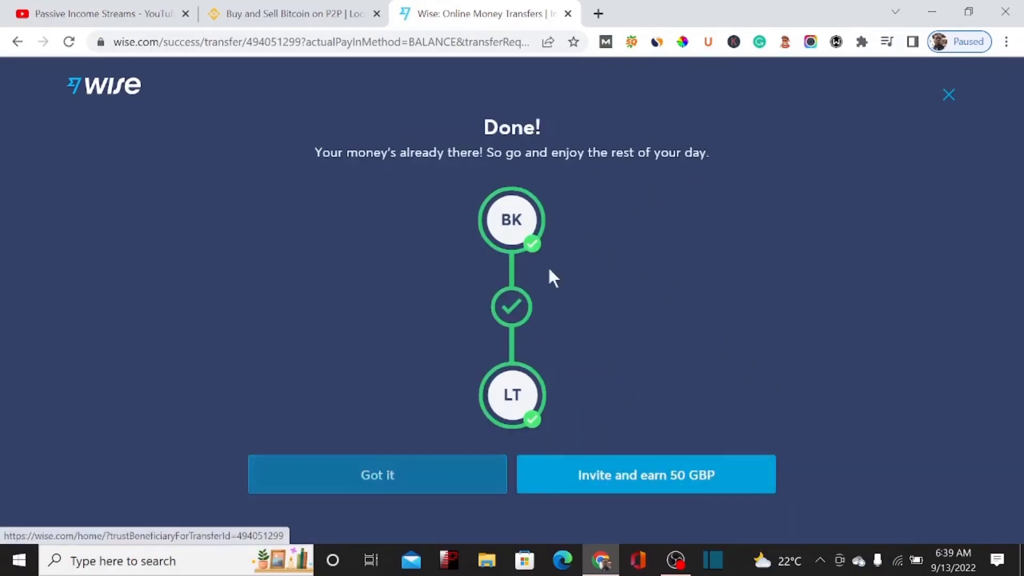
left_click(328, 12)
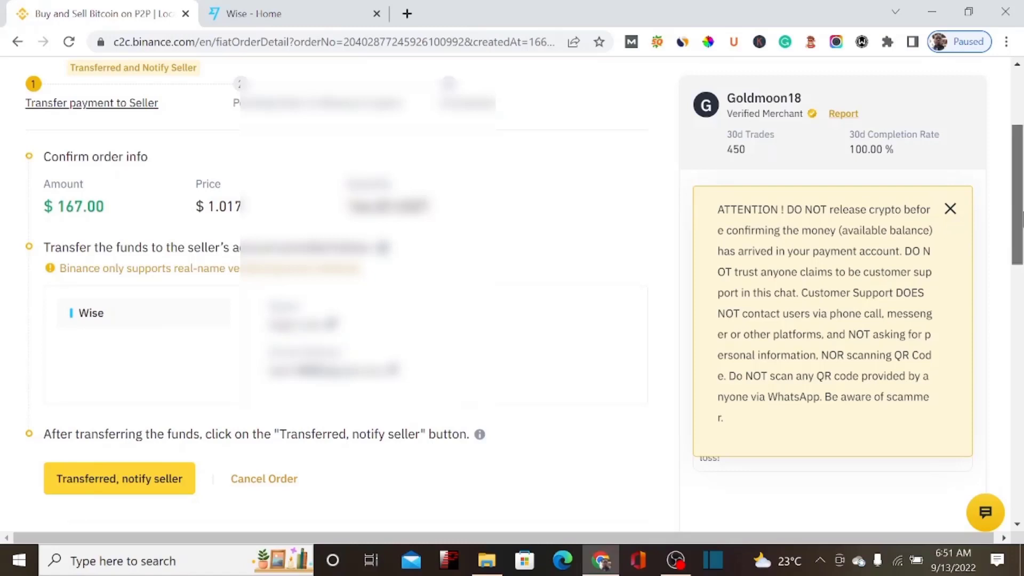
Mark the order paid from your own verified account and dismiss the scam warning.
left_click_drag(1017, 195, 1017, 218)
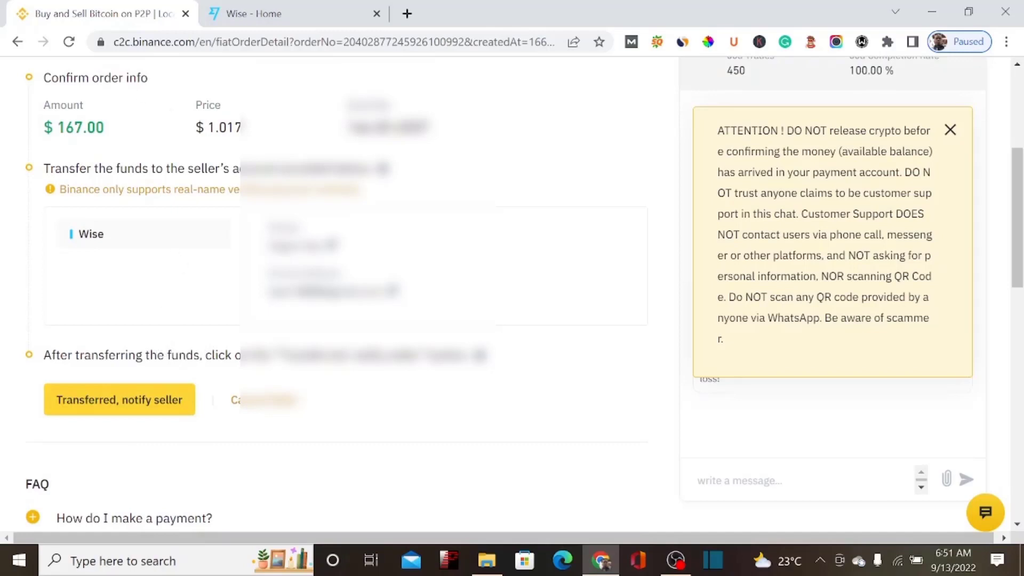
left_click(117, 406)
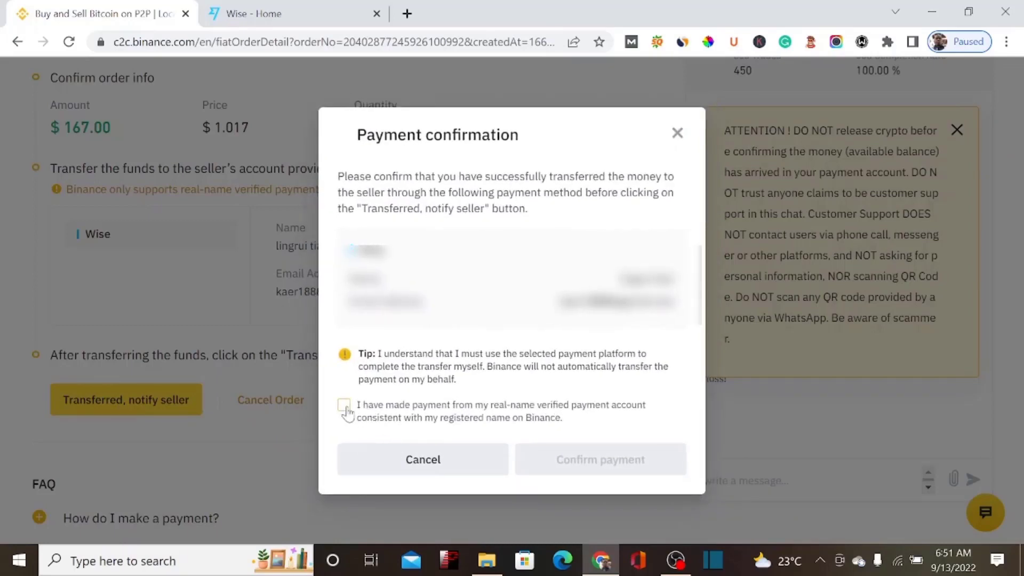
left_click(344, 406)
left_click(615, 471)
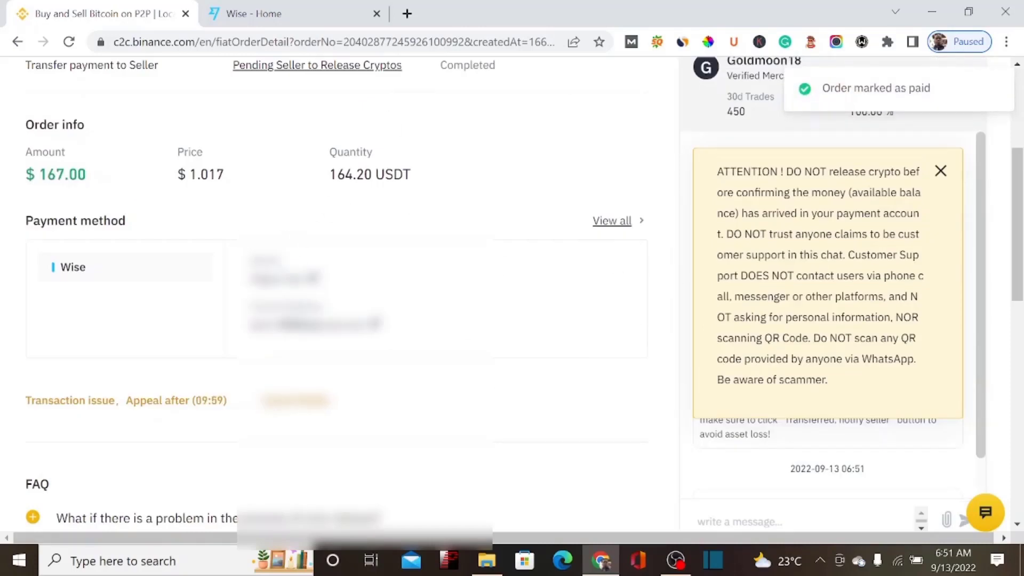
left_click(941, 171)
Open P2P Orders, reload, and find the 164.20 USDT purchase Completed under All Orders.
scroll(942, 176, "up", 5)
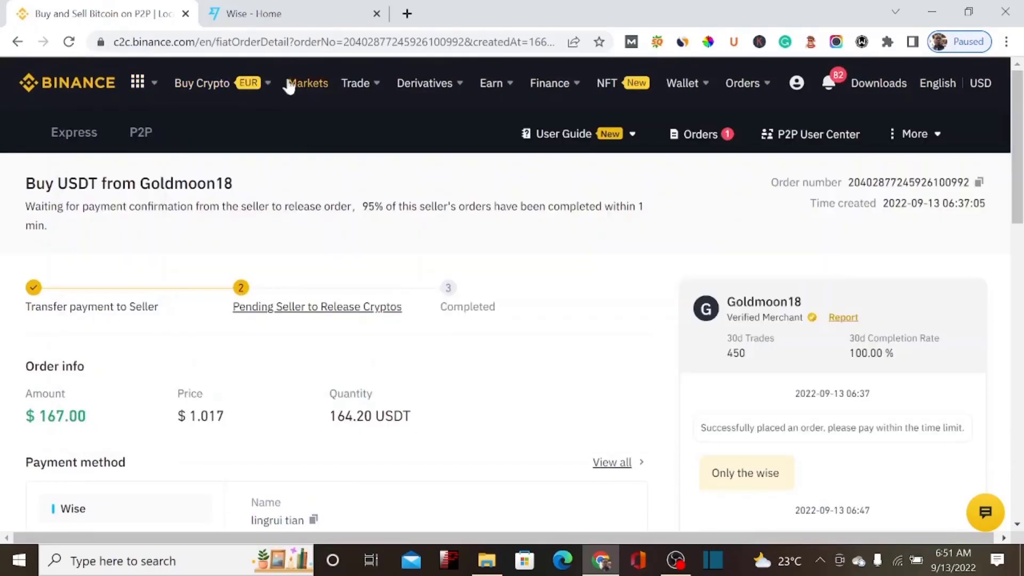
mouse_move(693, 133)
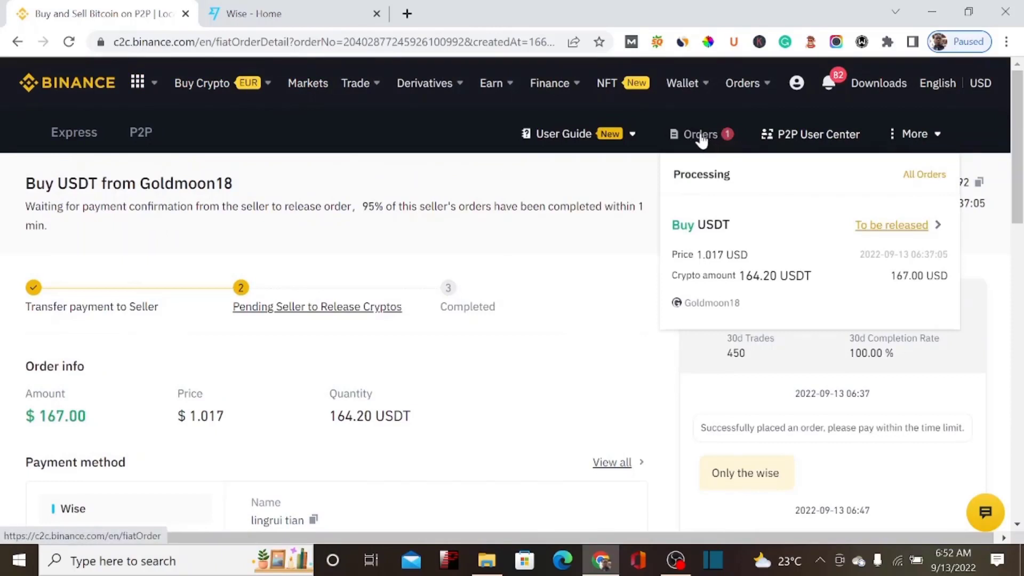
left_click(701, 137)
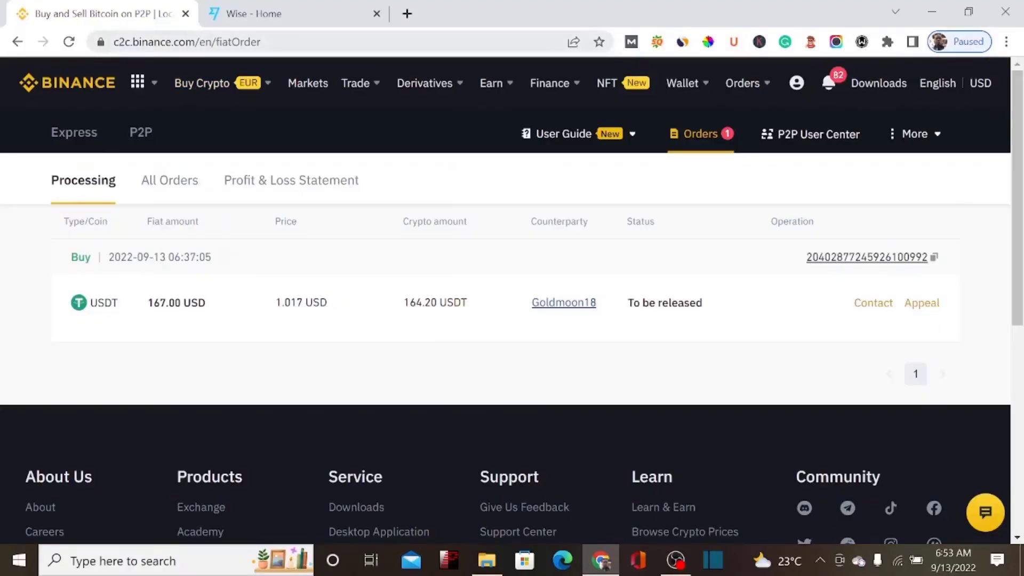
left_click(187, 41)
key("Return")
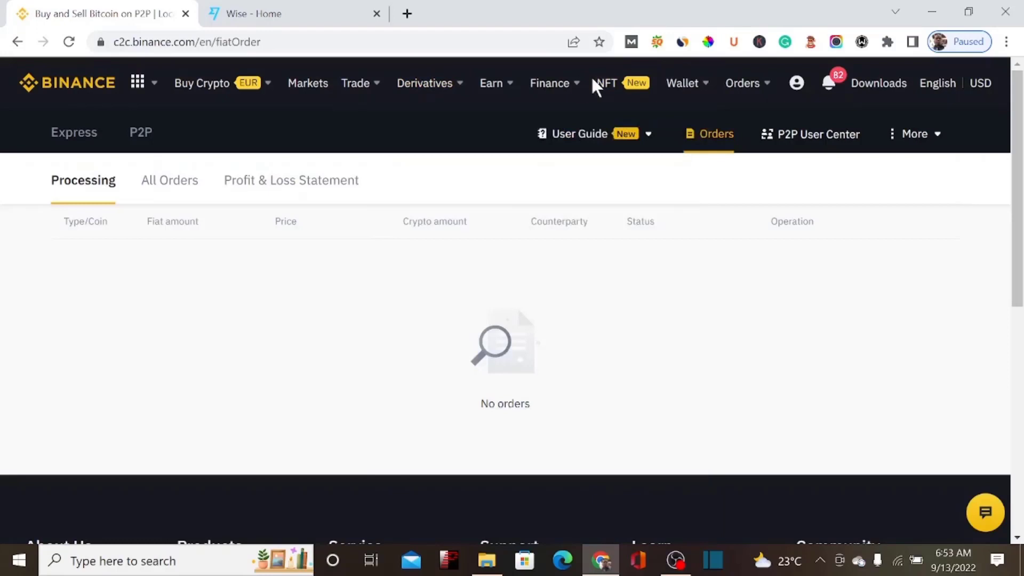
mouse_move(489, 113)
left_click(162, 184)
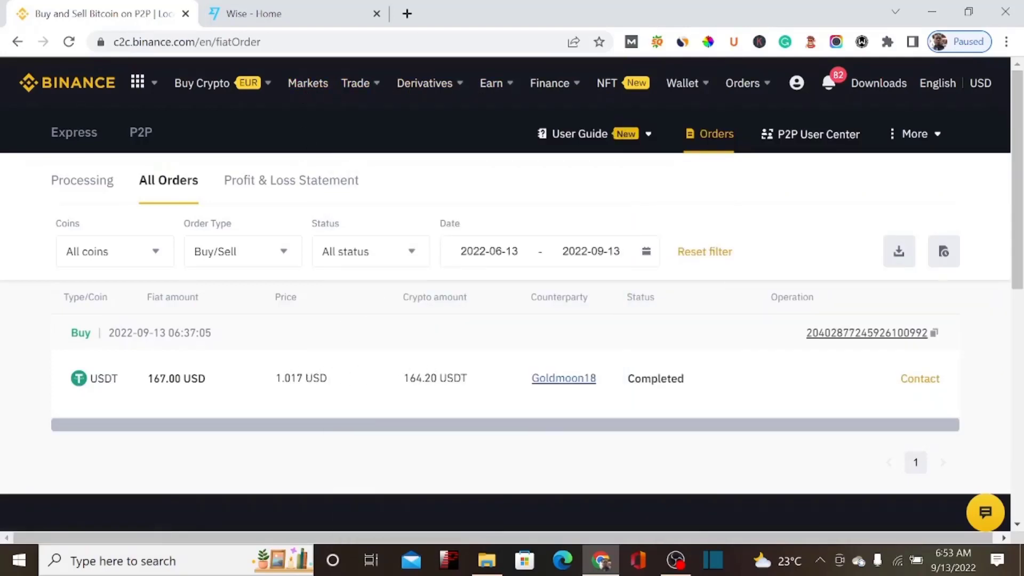
left_click_drag(403, 378, 409, 377)
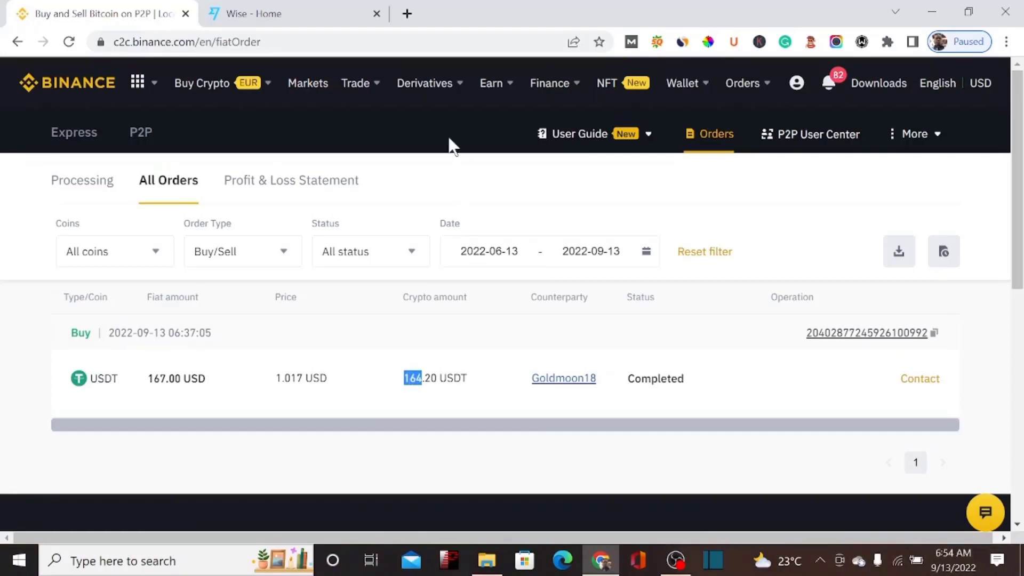
mouse_move(362, 82)
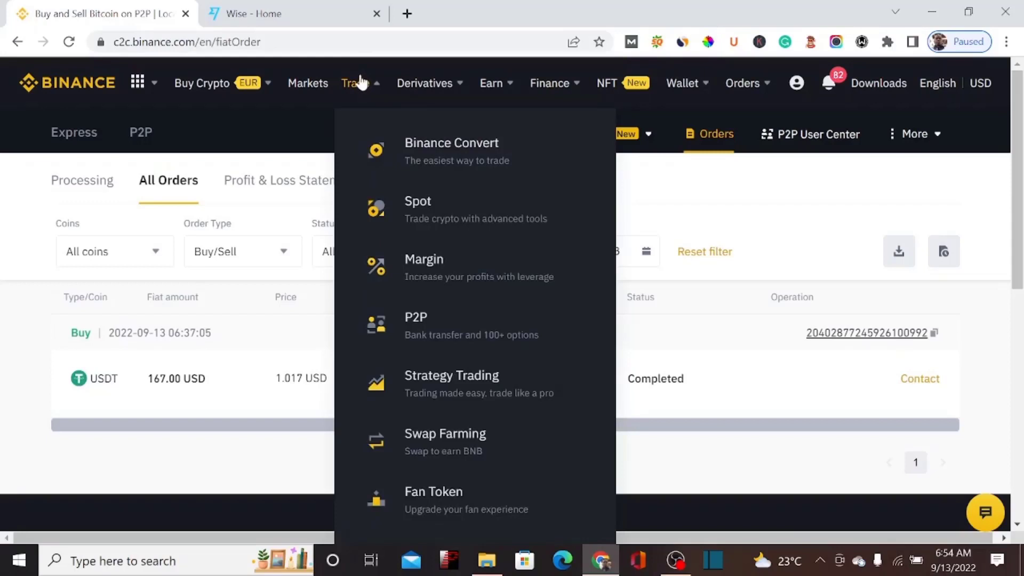
Open the P2P marketplace and dismiss the feedback prompt and tutorial popup.
left_click(414, 343)
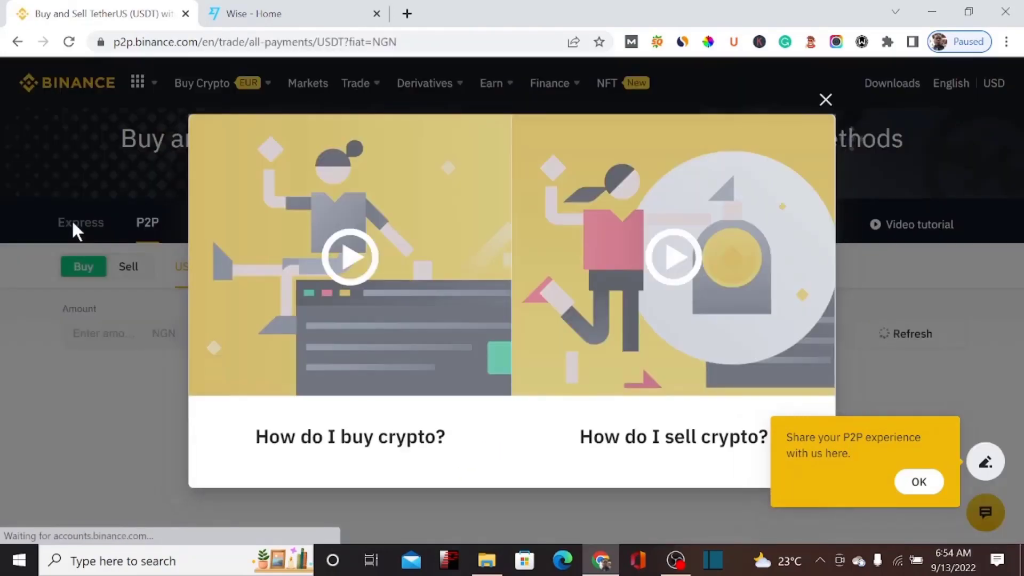
left_click(920, 482)
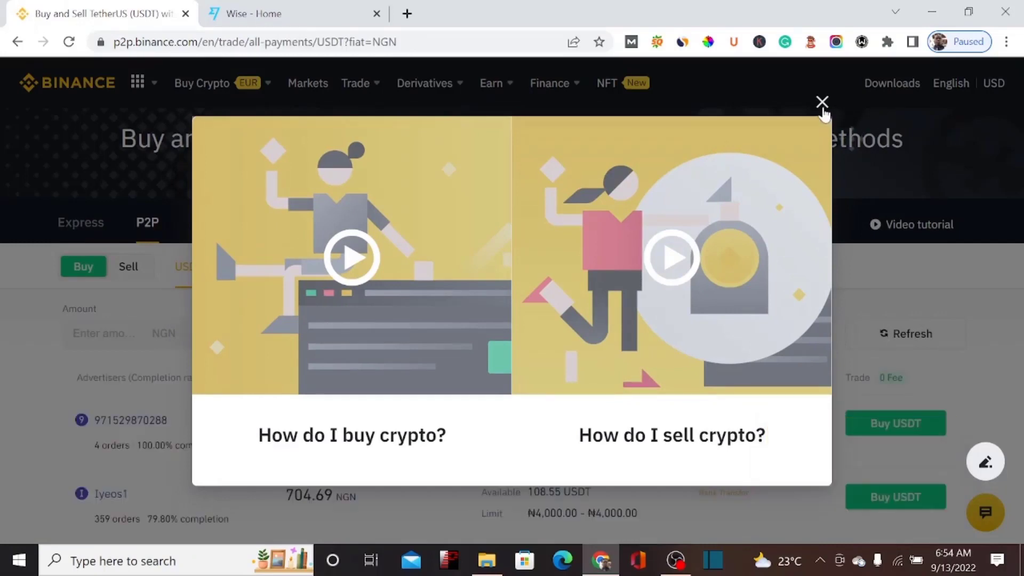
left_click(821, 102)
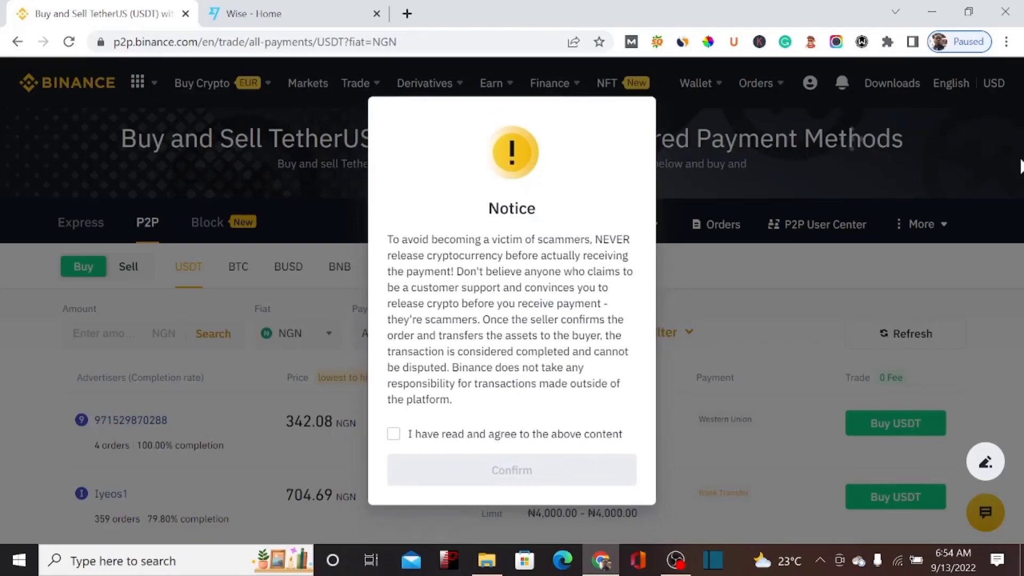
Agree to the anti-scam notice and switch to the Express trading form.
left_click(394, 434)
left_click(496, 474)
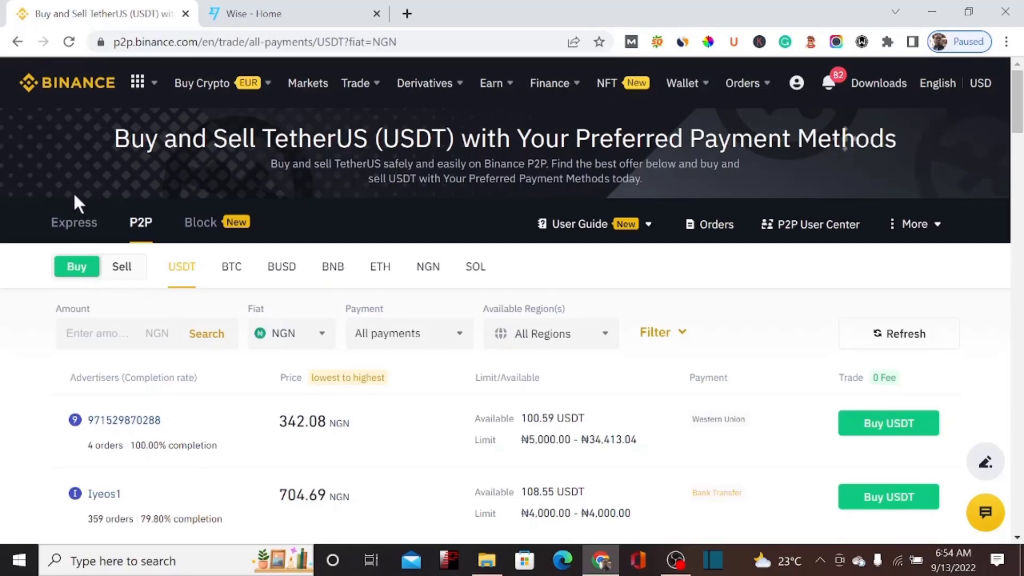
left_click(73, 224)
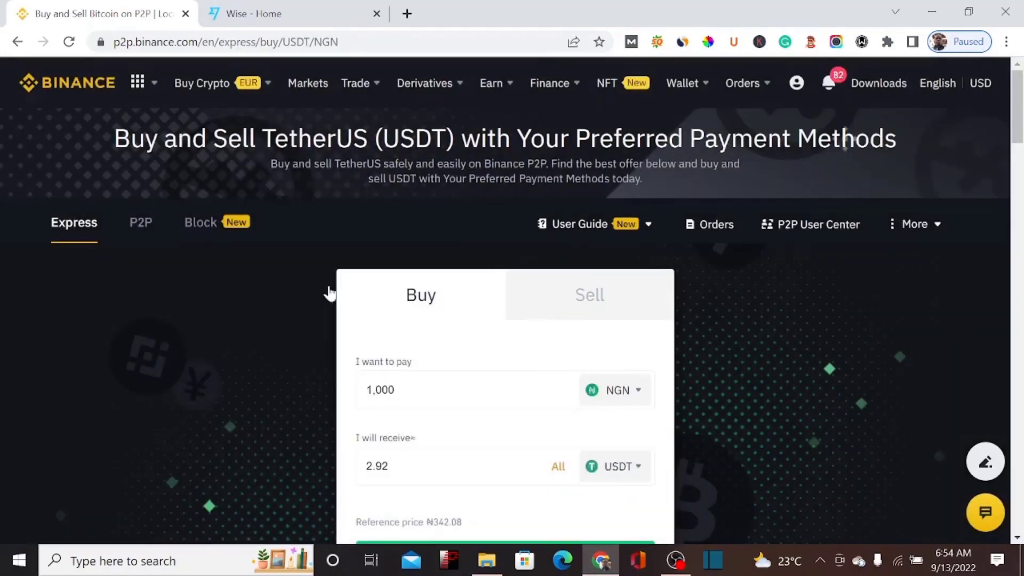
Set the Express form to sell 164 USDT and proceed with 'Sell with 0 Fee'.
left_click(596, 309)
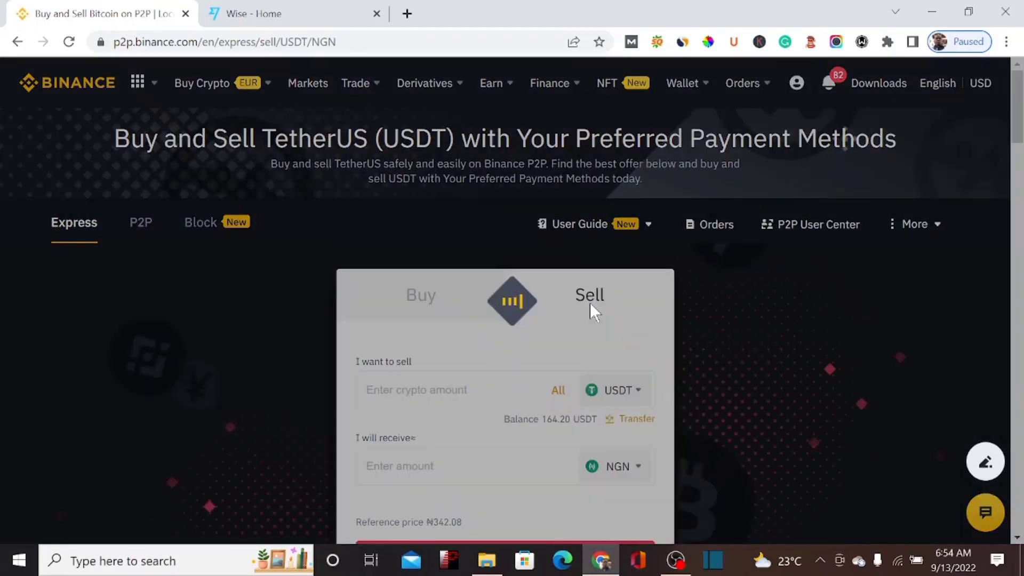
left_click(484, 399)
type("20")
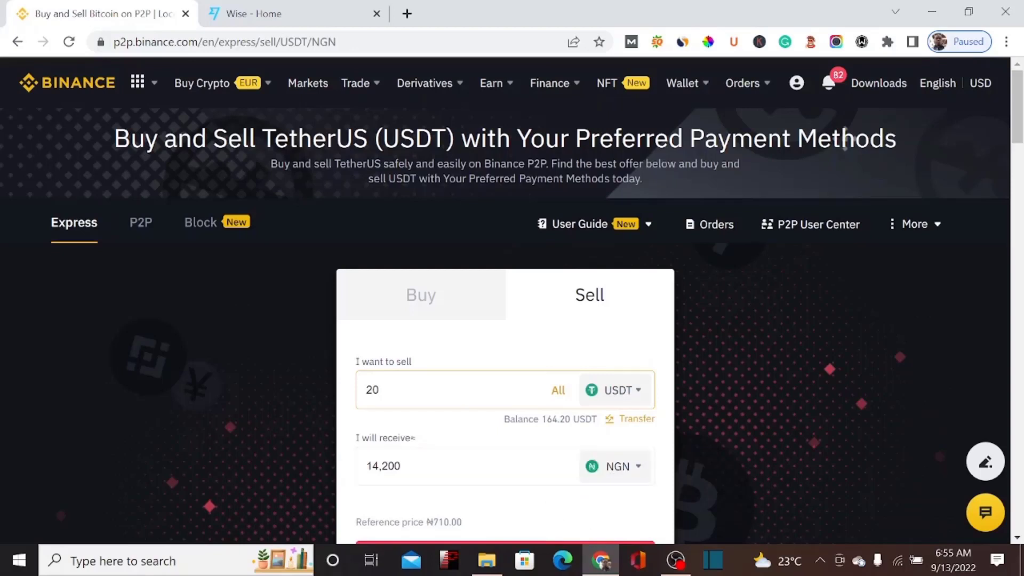
key("BackSpace")
key("BackSpace")
type("164")
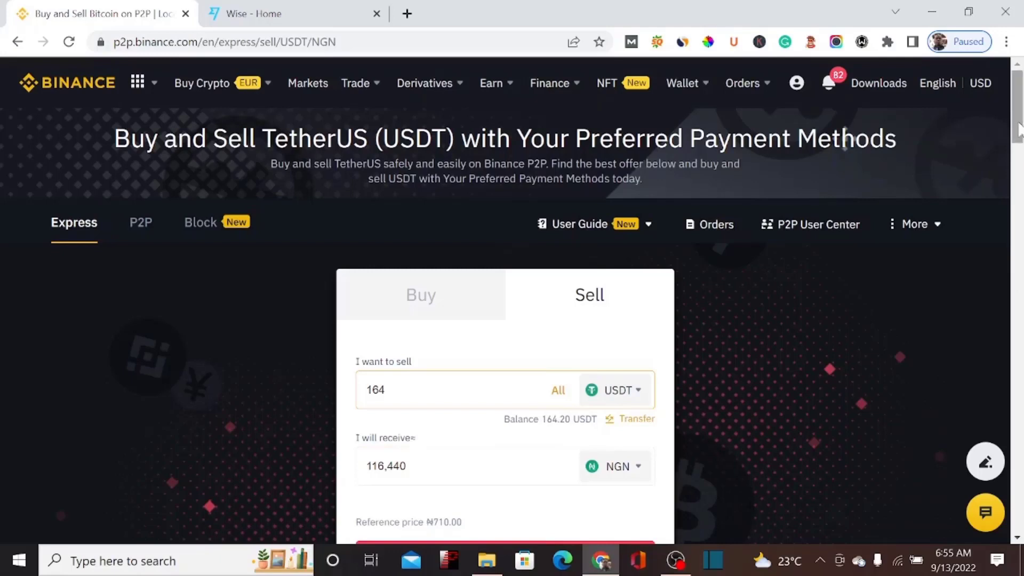
scroll(1019, 151, "down", 3)
left_click_drag(1019, 155, 1018, 153)
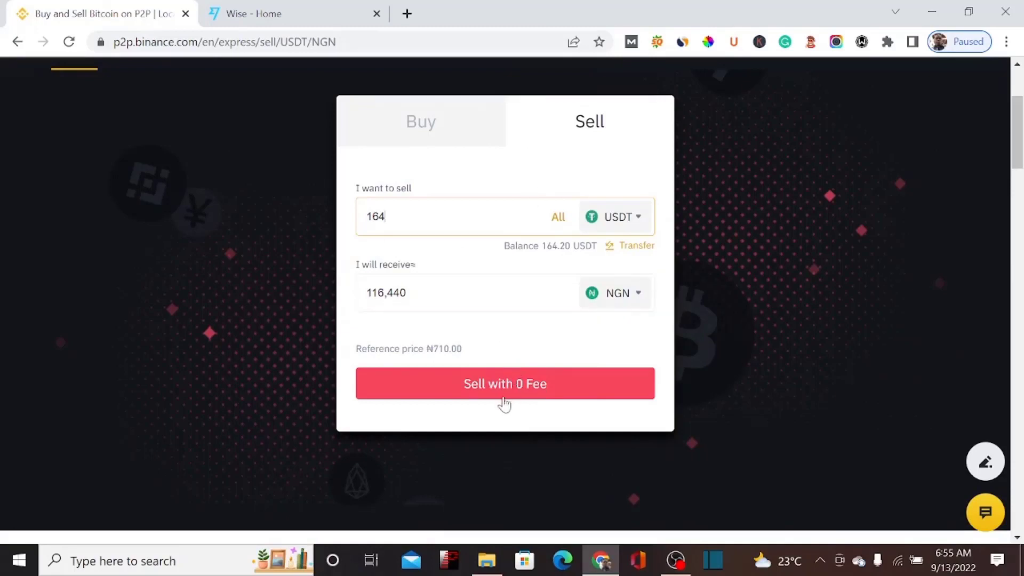
left_click(502, 390)
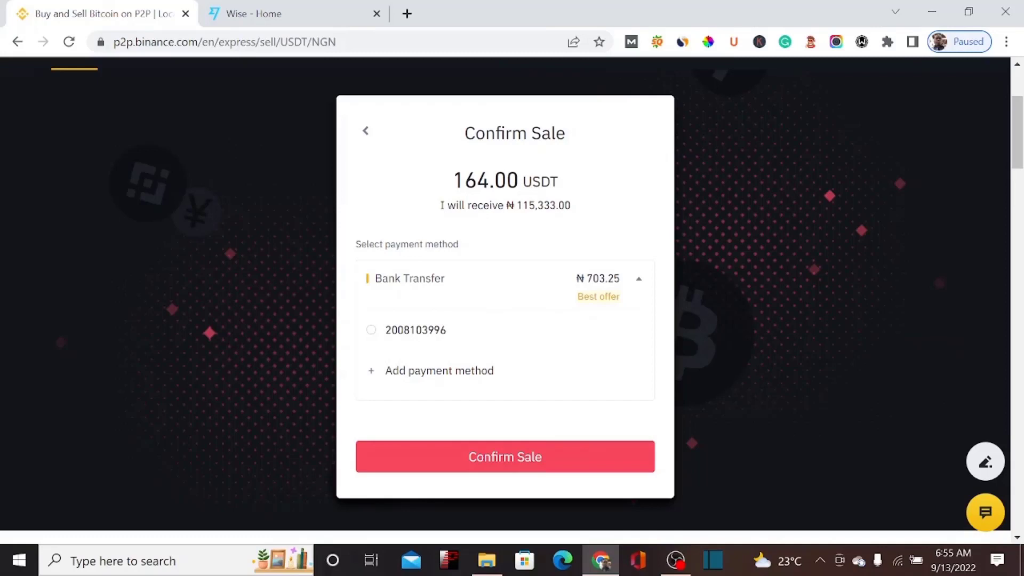
Confirm the 164 USDT sale to the bank transfer account and scroll to the Payment received button.
left_click(373, 330)
left_click(488, 463)
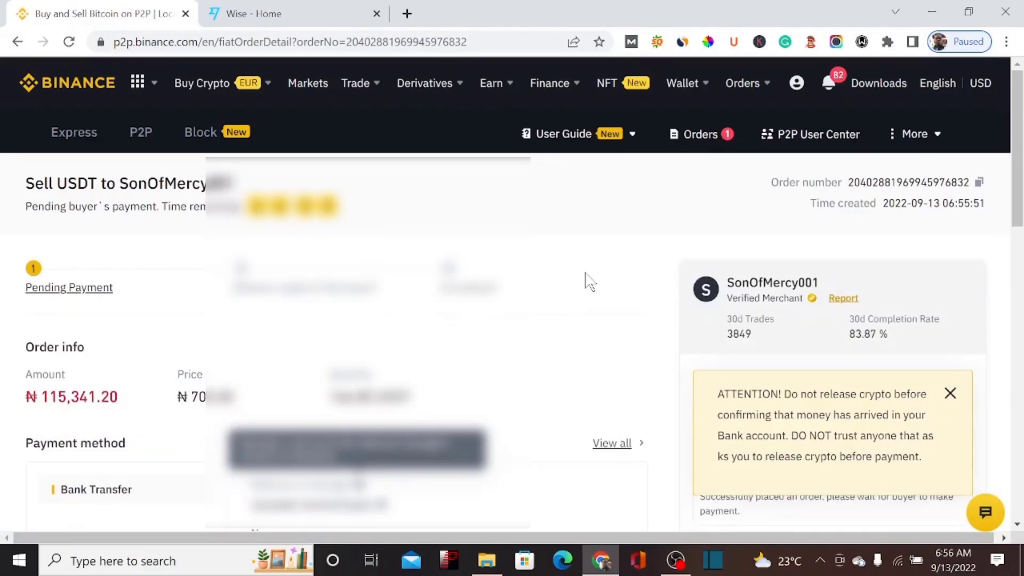
left_click_drag(1017, 90, 1014, 111)
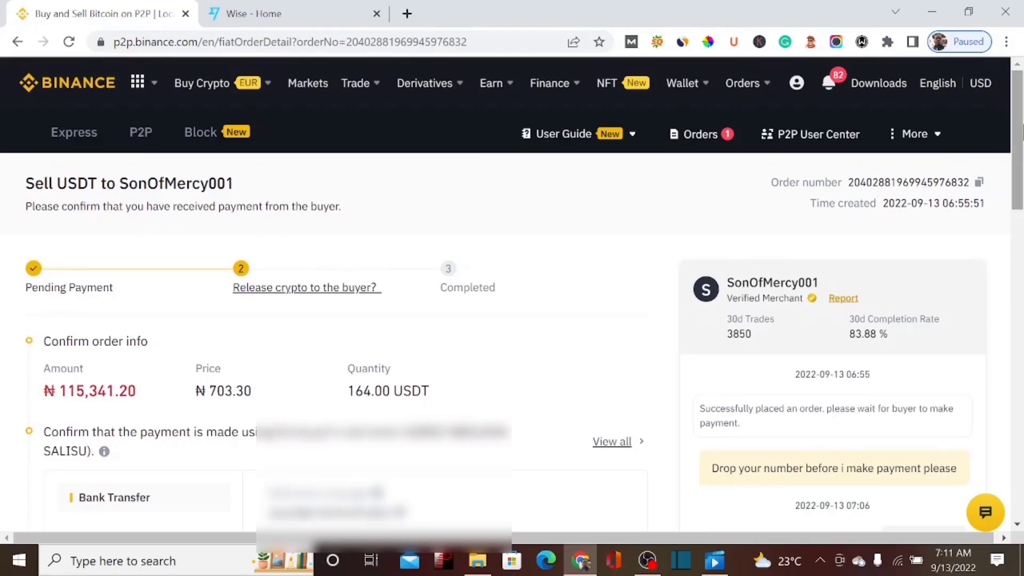
left_click_drag(1017, 139, 1017, 275)
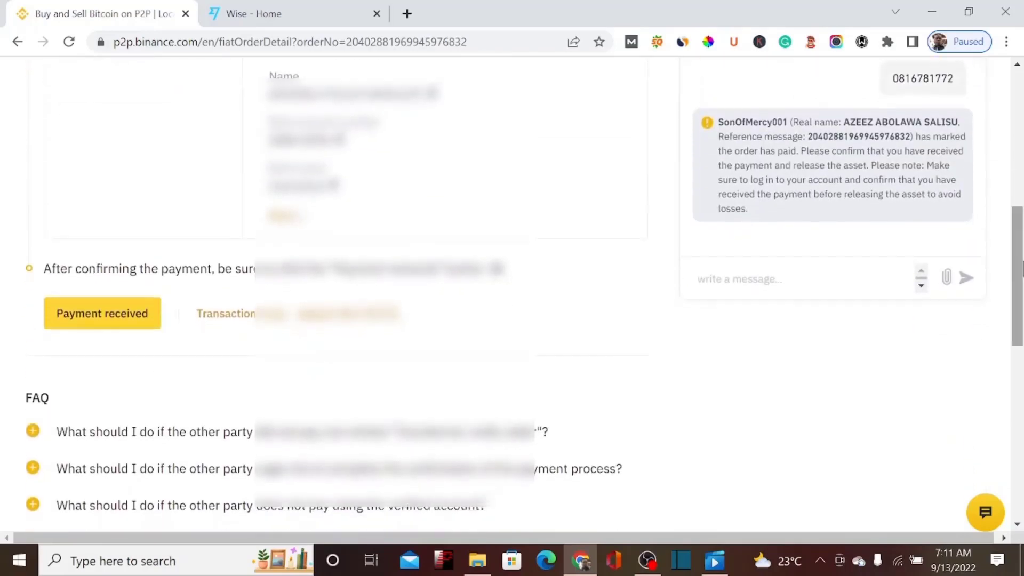
Mark the payment received, confirming 'I have received the correct amount'.
left_click(91, 321)
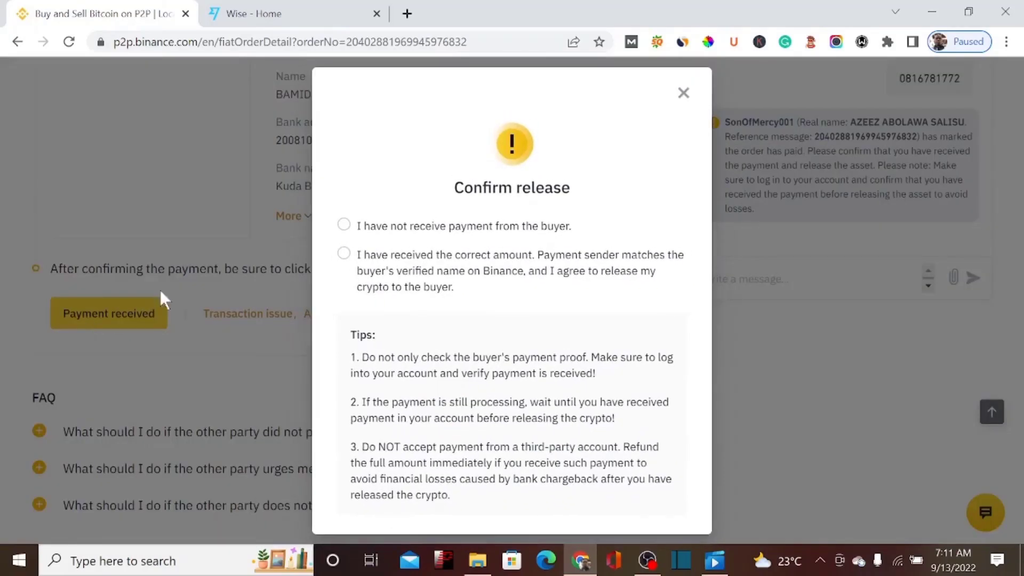
left_click(344, 225)
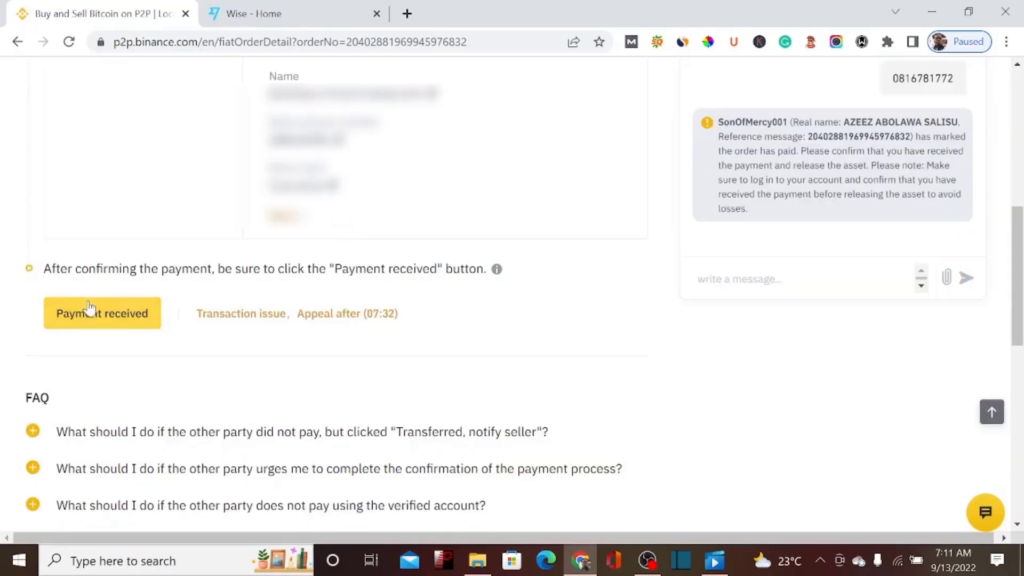
left_click(90, 313)
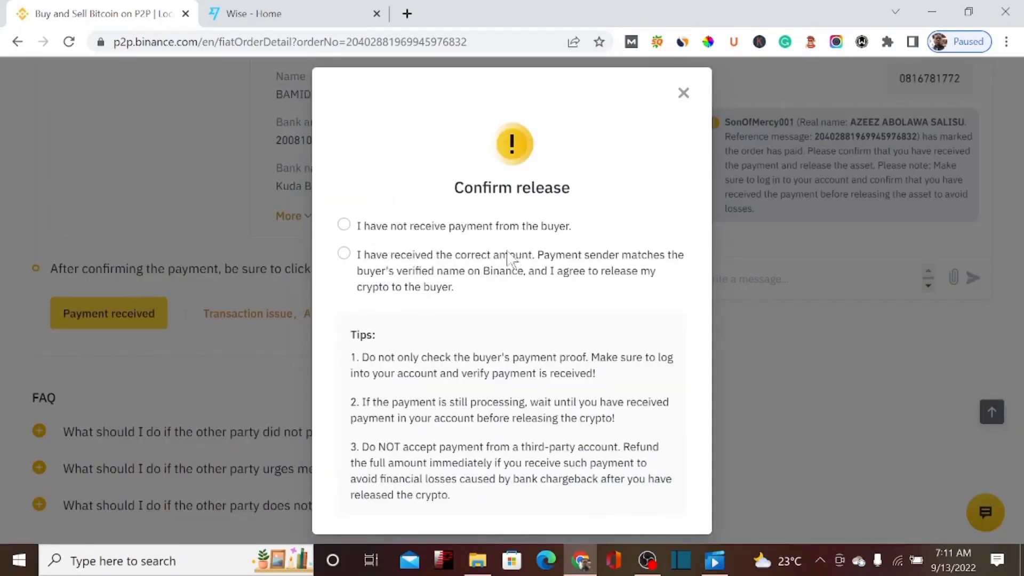
left_click(344, 254)
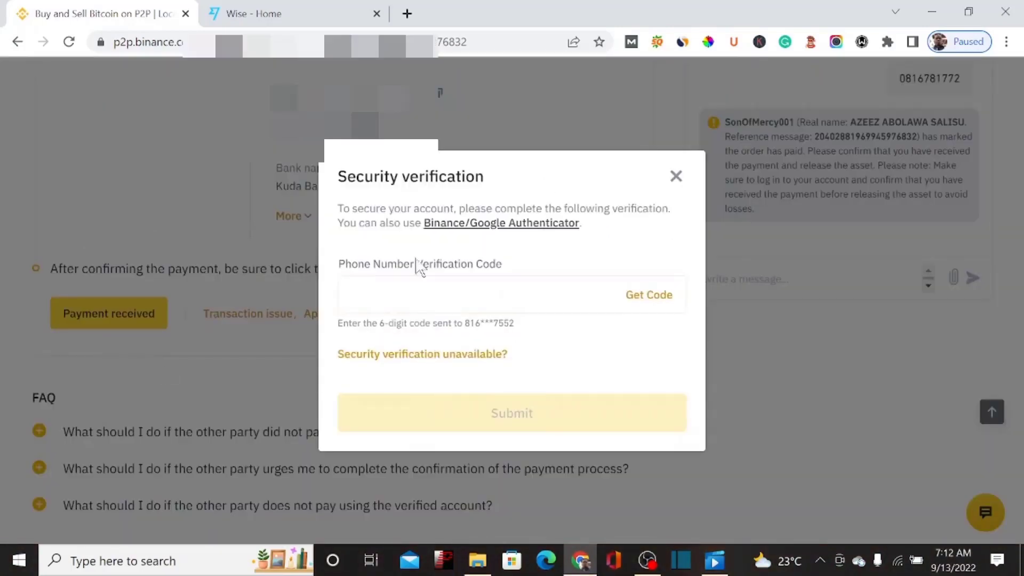
Request the SMS verification code and enter it to release the 164 USDT.
left_click(419, 293)
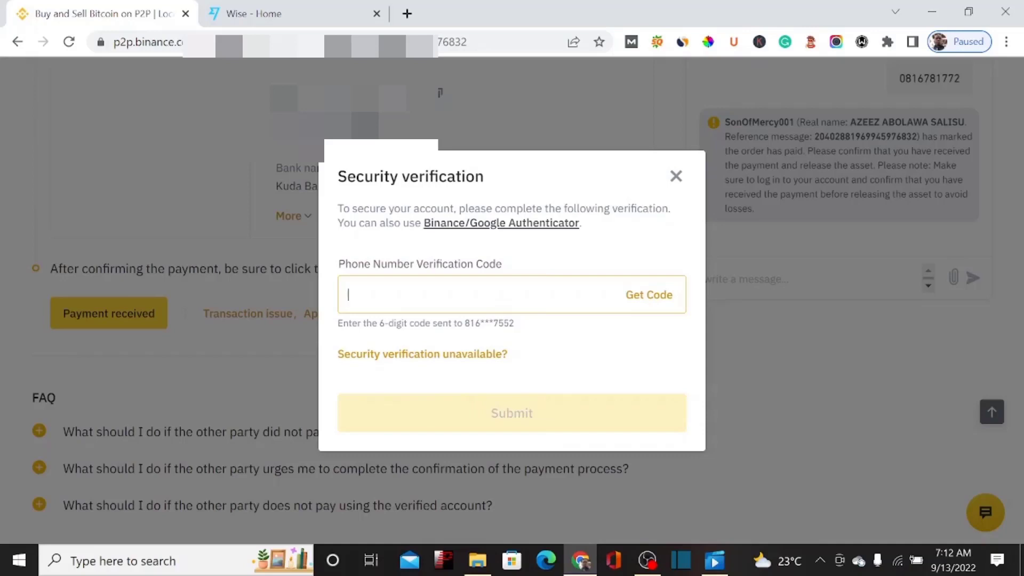
left_click(650, 296)
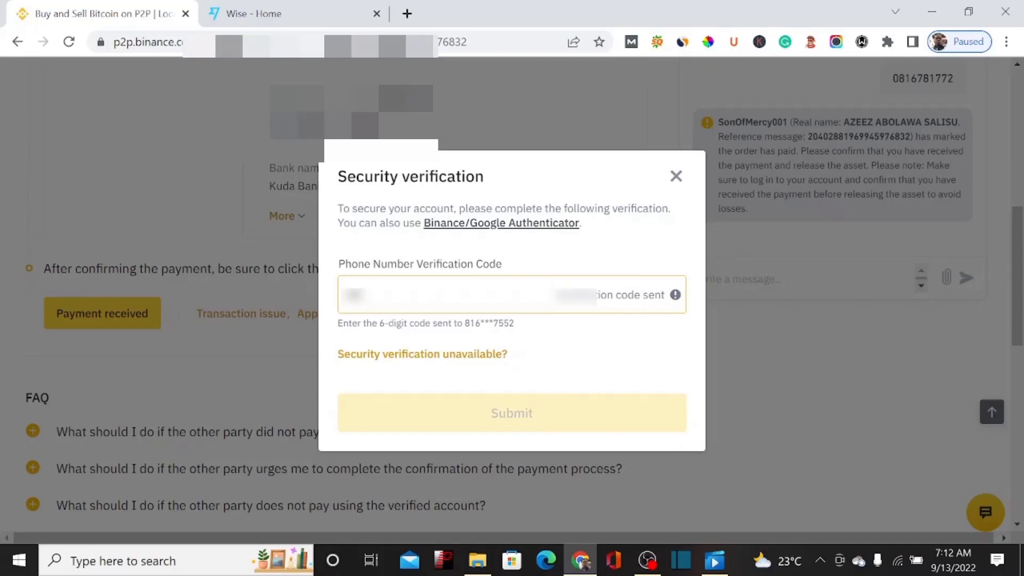
type("5")
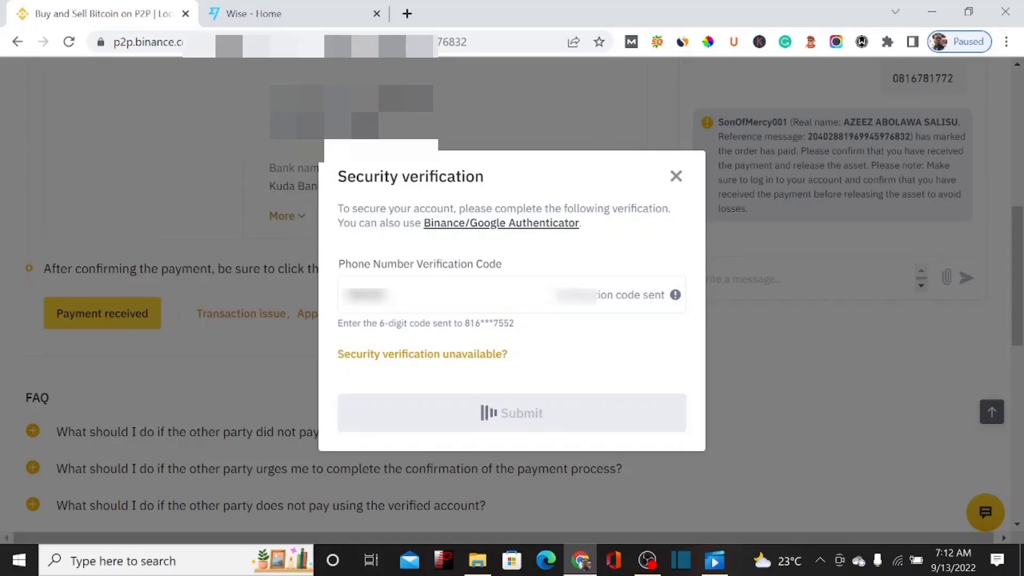
Review Wise activity showing the completed 167 USD transfer and earlier transactions.
left_click(263, 13)
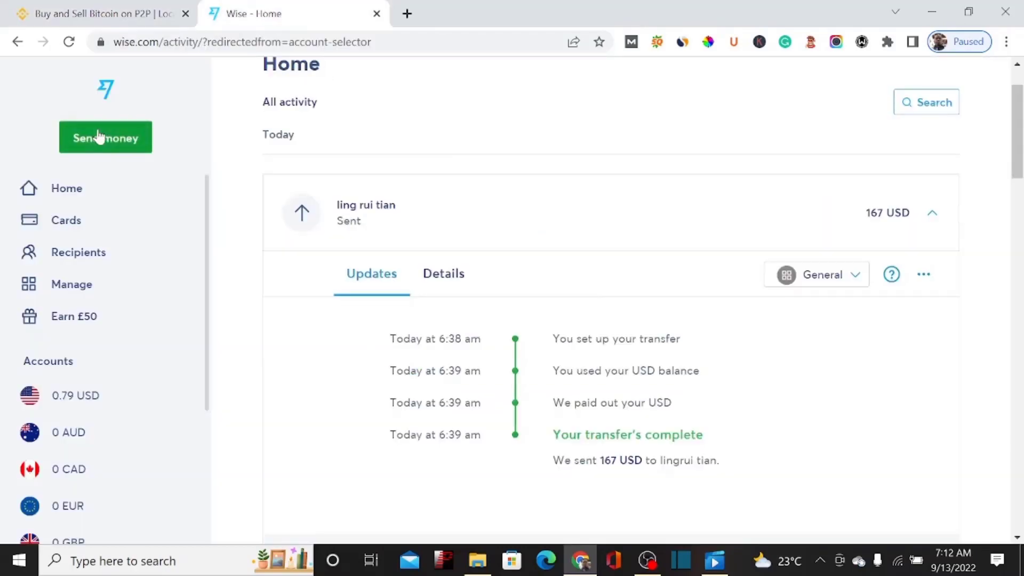
scroll(1021, 183, "down", 4)
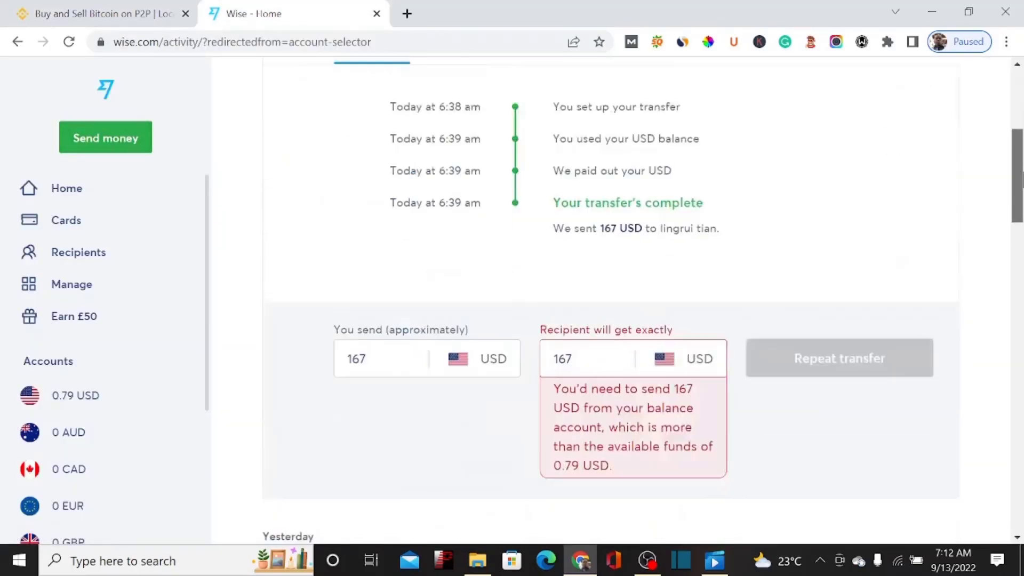
scroll(1021, 183, "down", 9)
scroll(1019, 199, "up", 4)
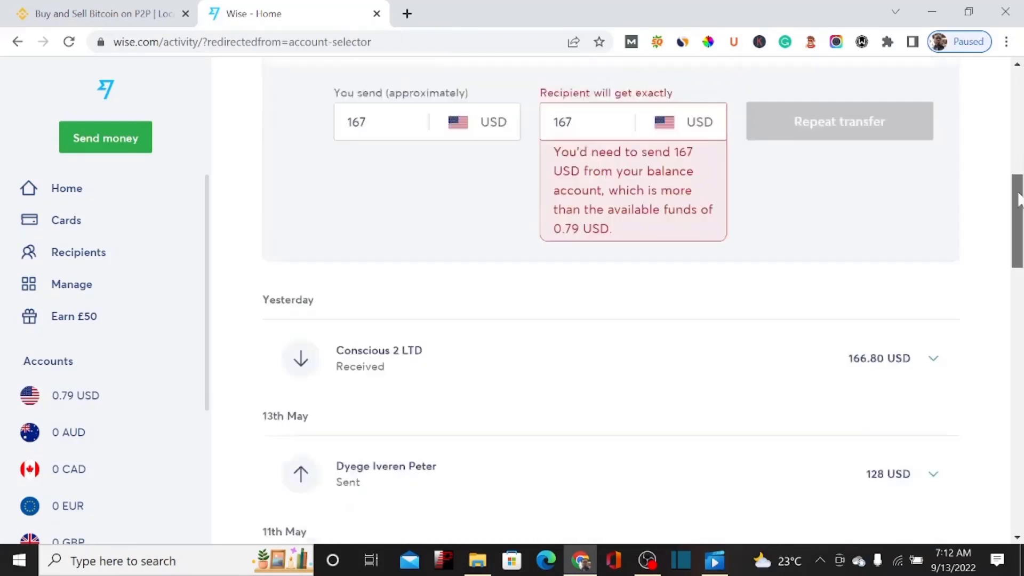
left_click_drag(1018, 198, 1015, 96)
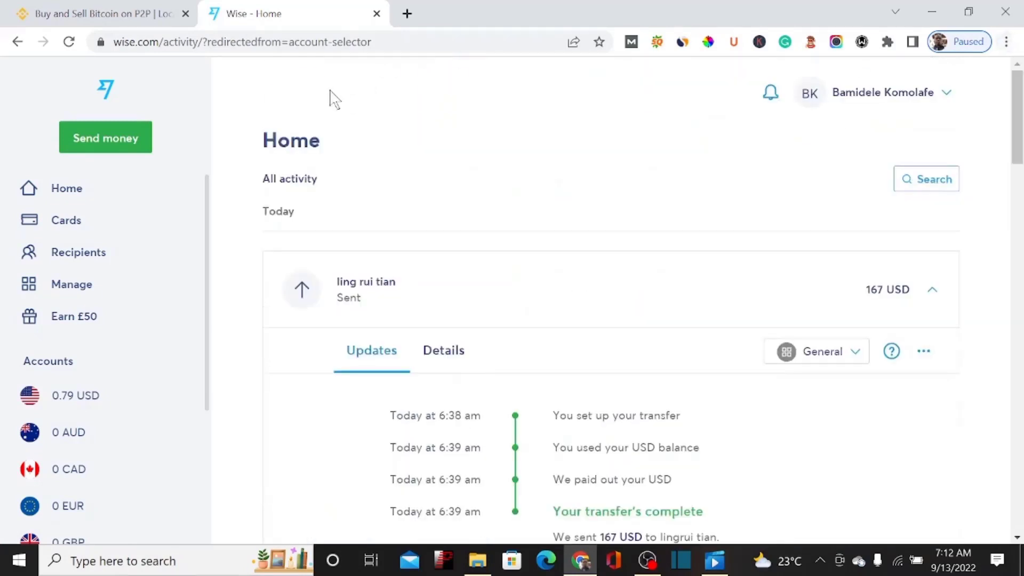
left_click(105, 12)
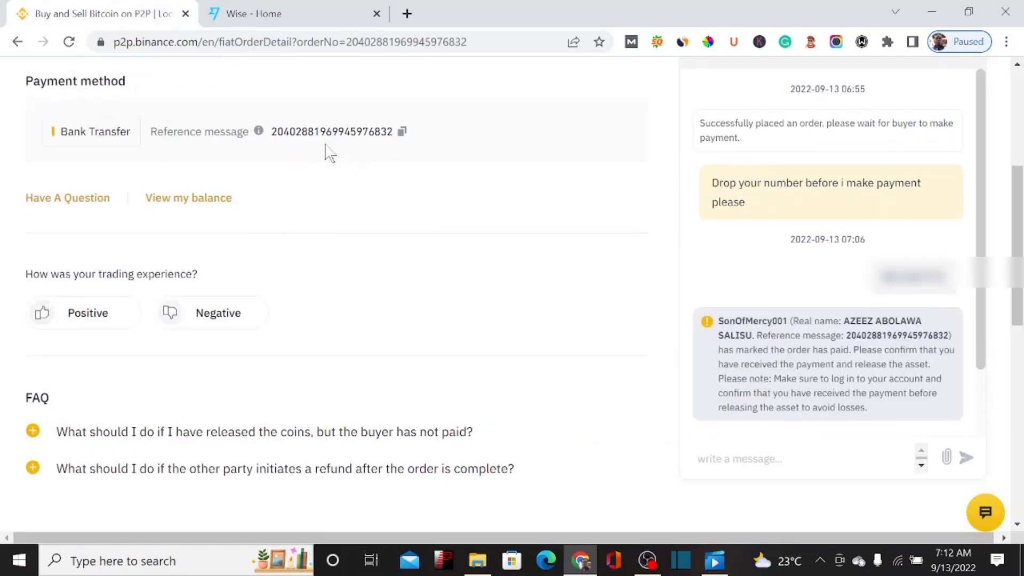
left_click(252, 12)
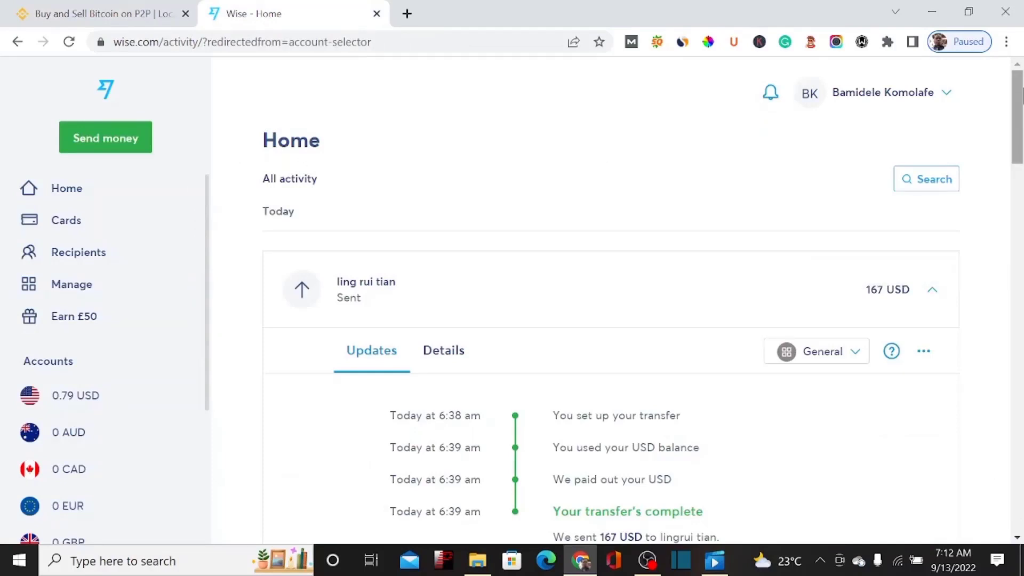
left_click_drag(1022, 96, 1022, 146)
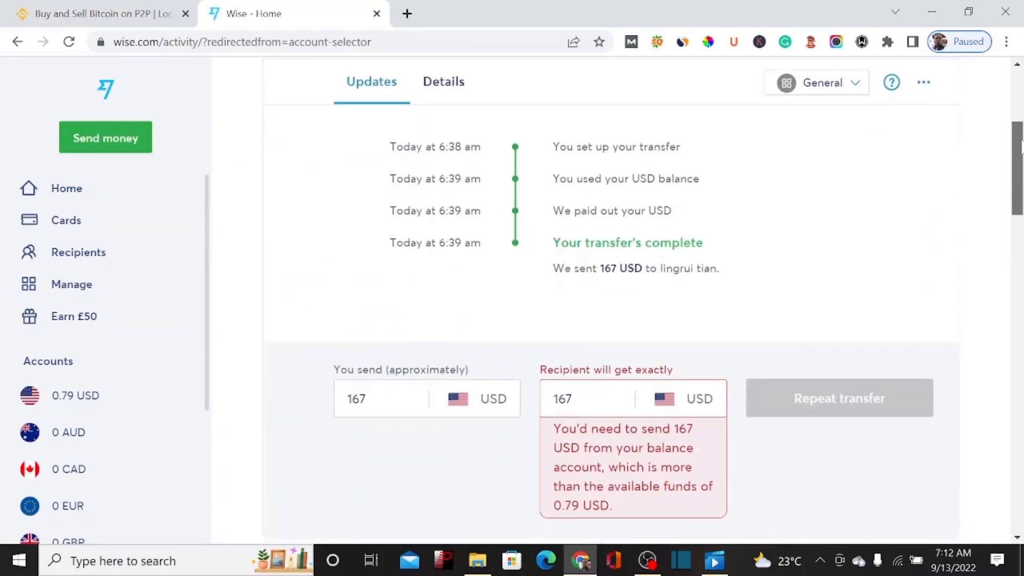